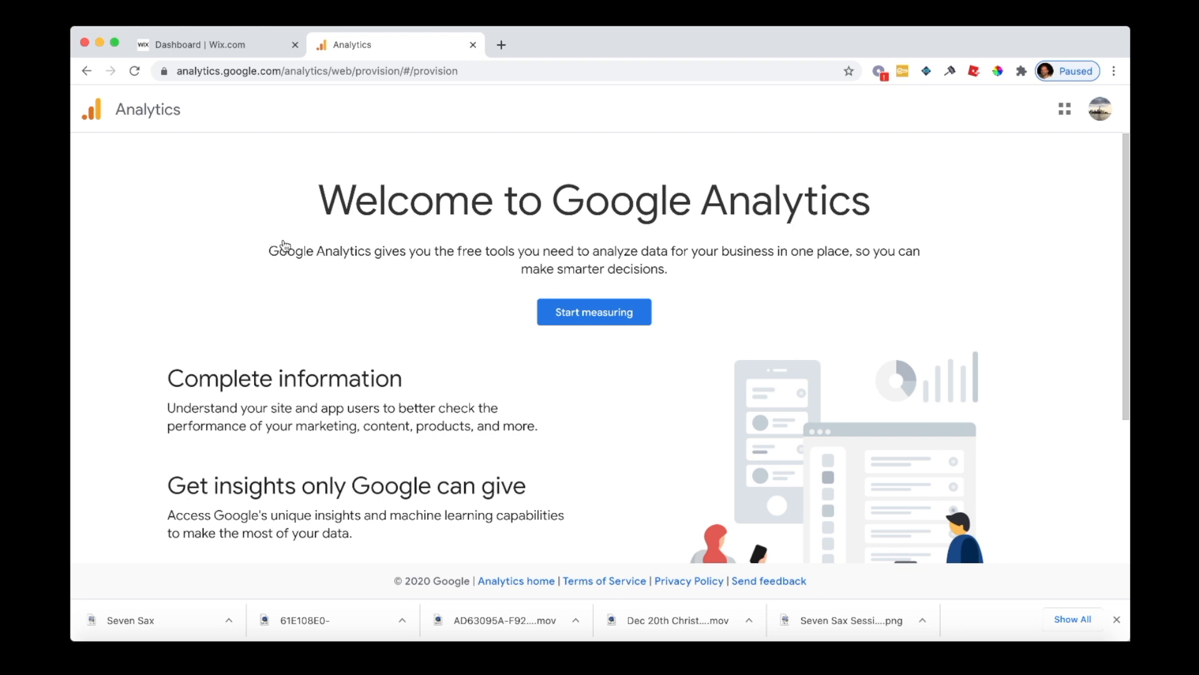
- Start setting up a new Analytics account and enter Yorkie Site as the account name
click(1105, 117)
click(750, 135)
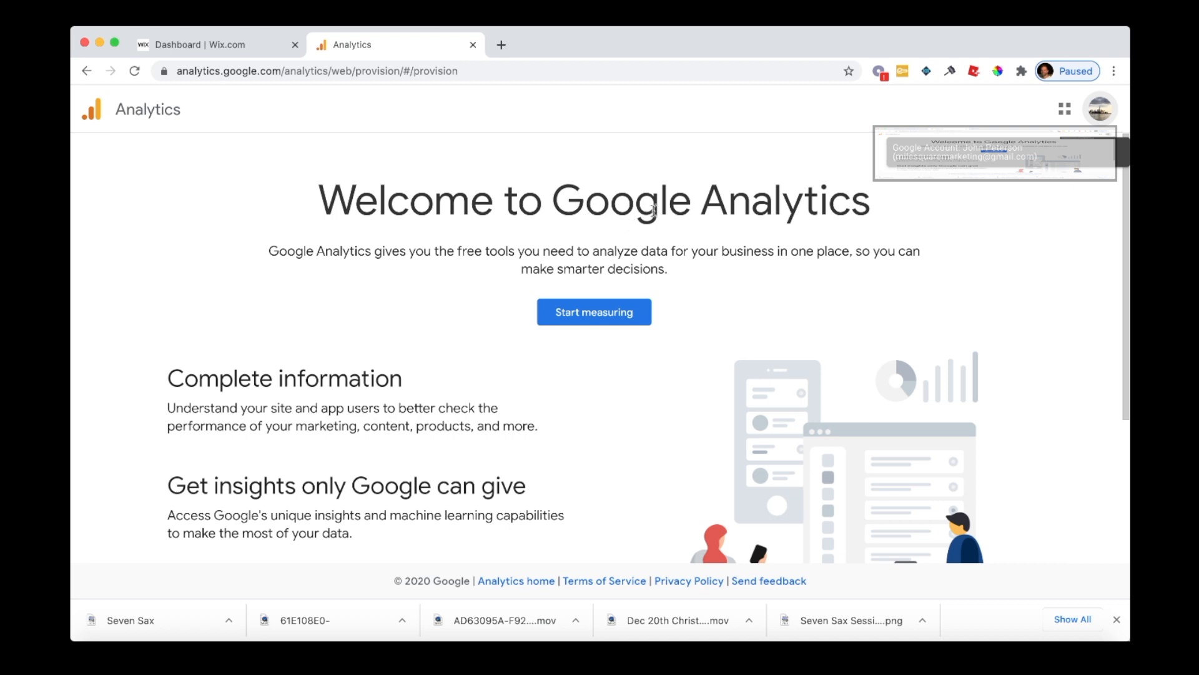
click(604, 318)
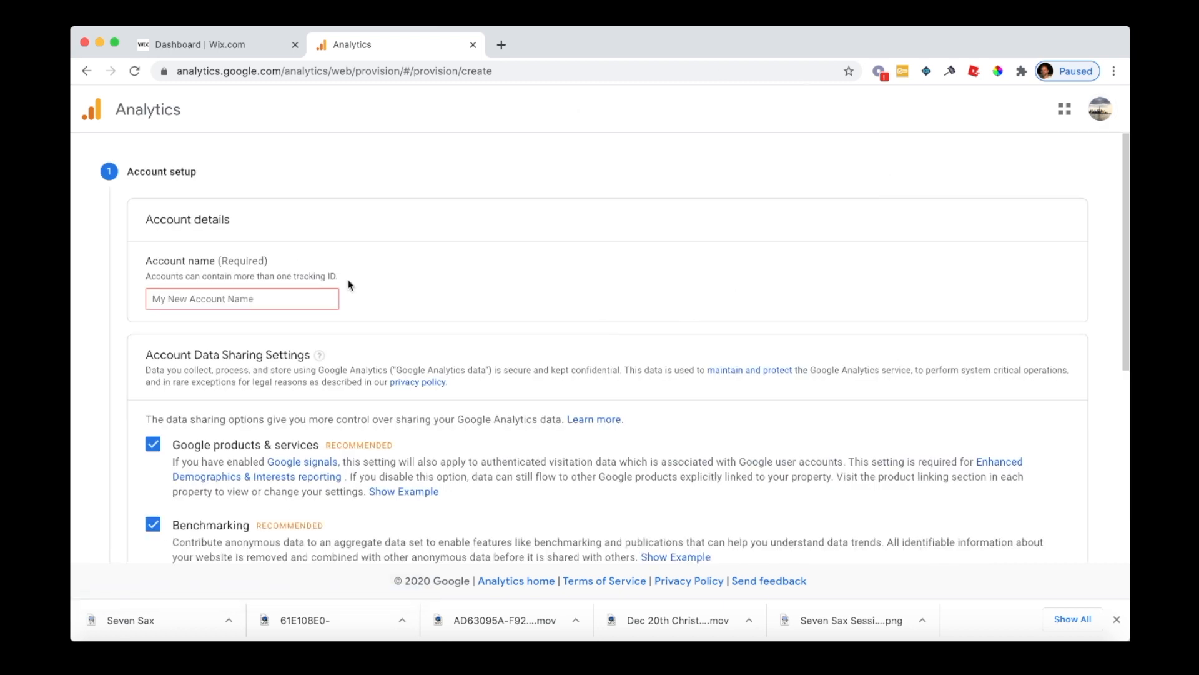
click(301, 305)
text(Yorkie Site)
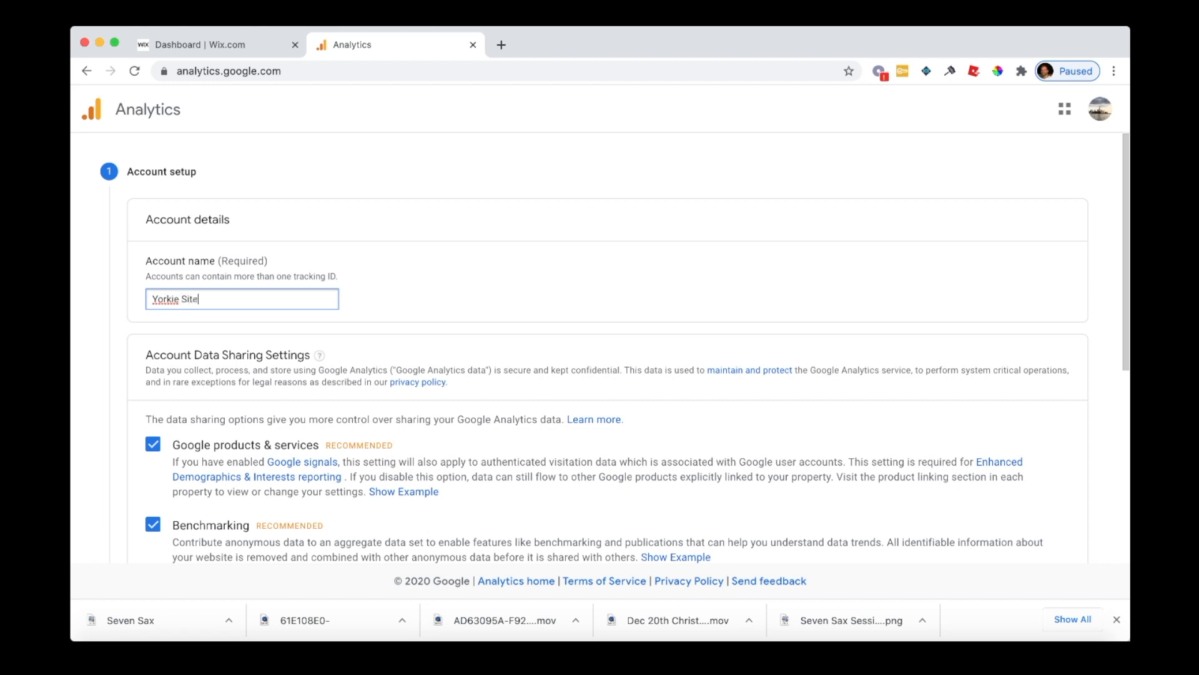
- Review the account data sharing settings, keep all four options enabled and continue to the property setup
scroll(694, 210, down, 4)
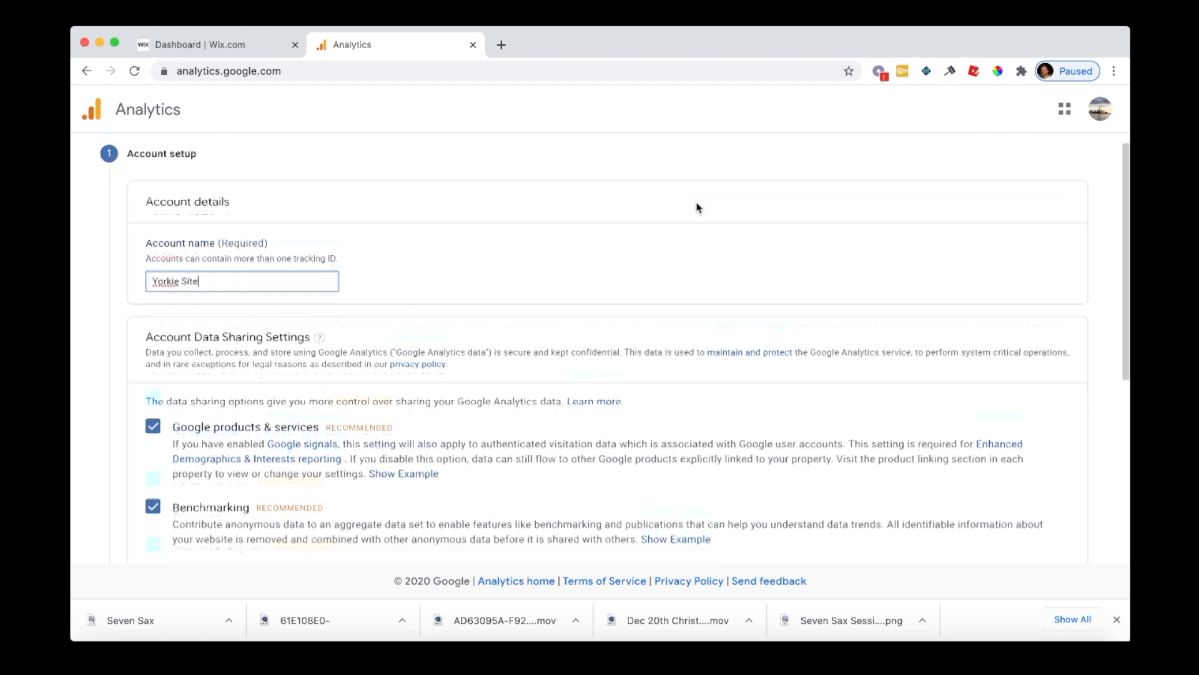
scroll(302, 206, up, 1)
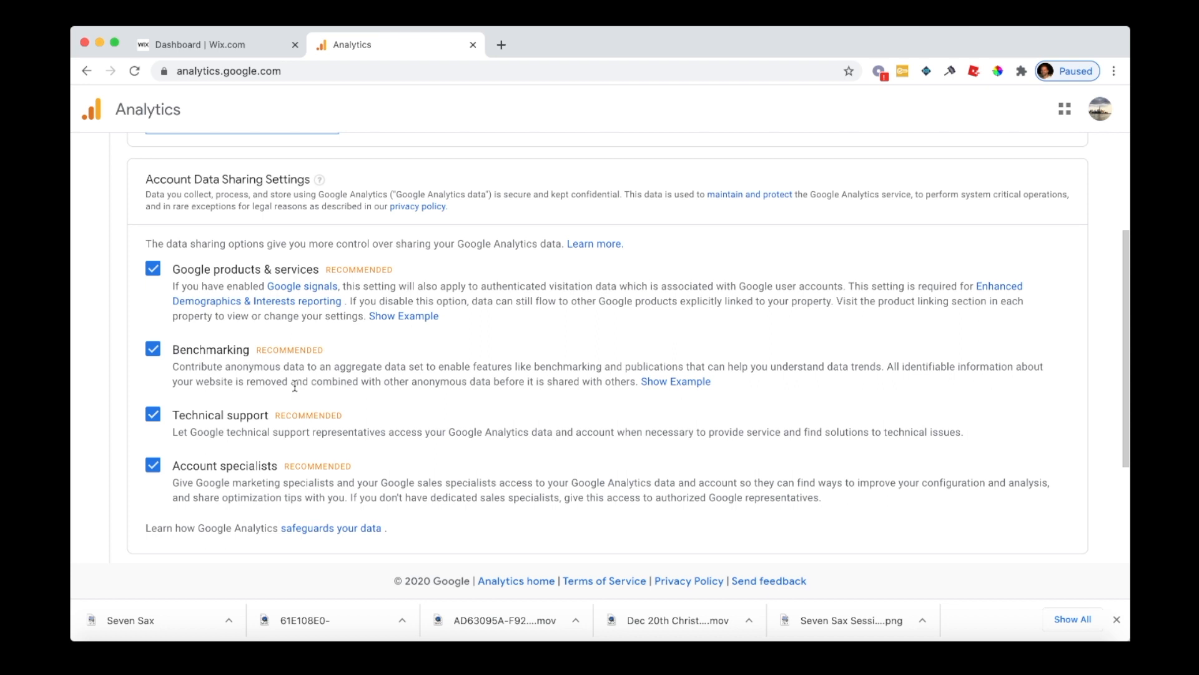
scroll(295, 386, down, 1)
scroll(290, 388, down, 3)
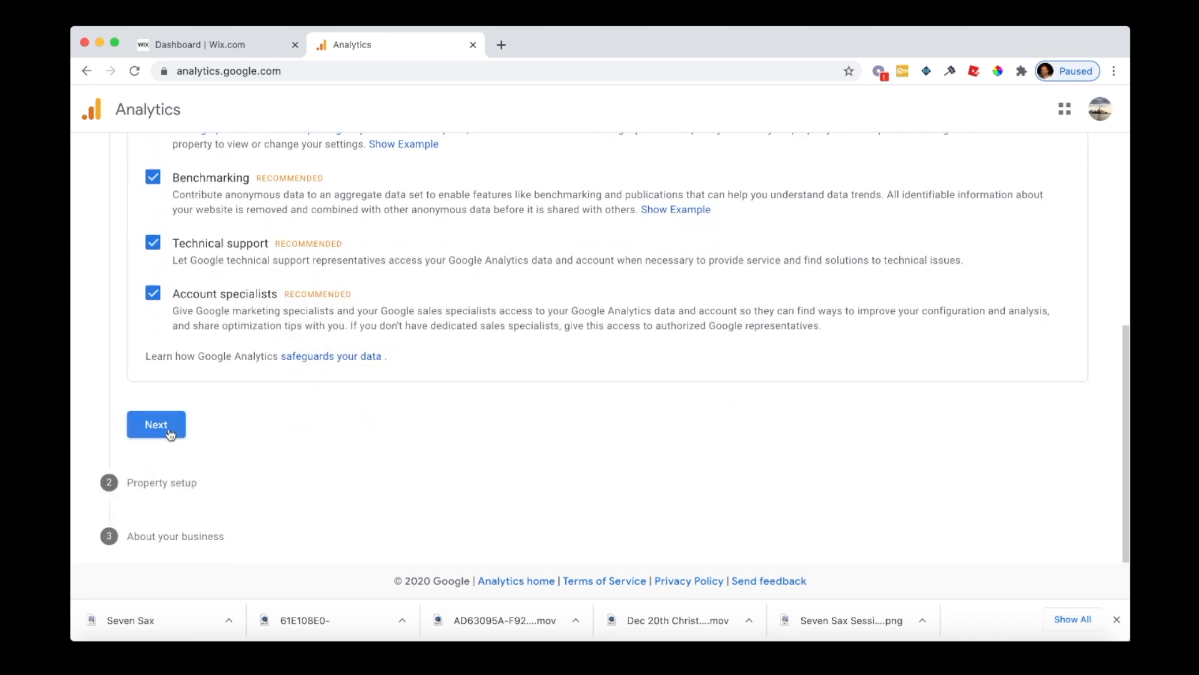
click(169, 429)
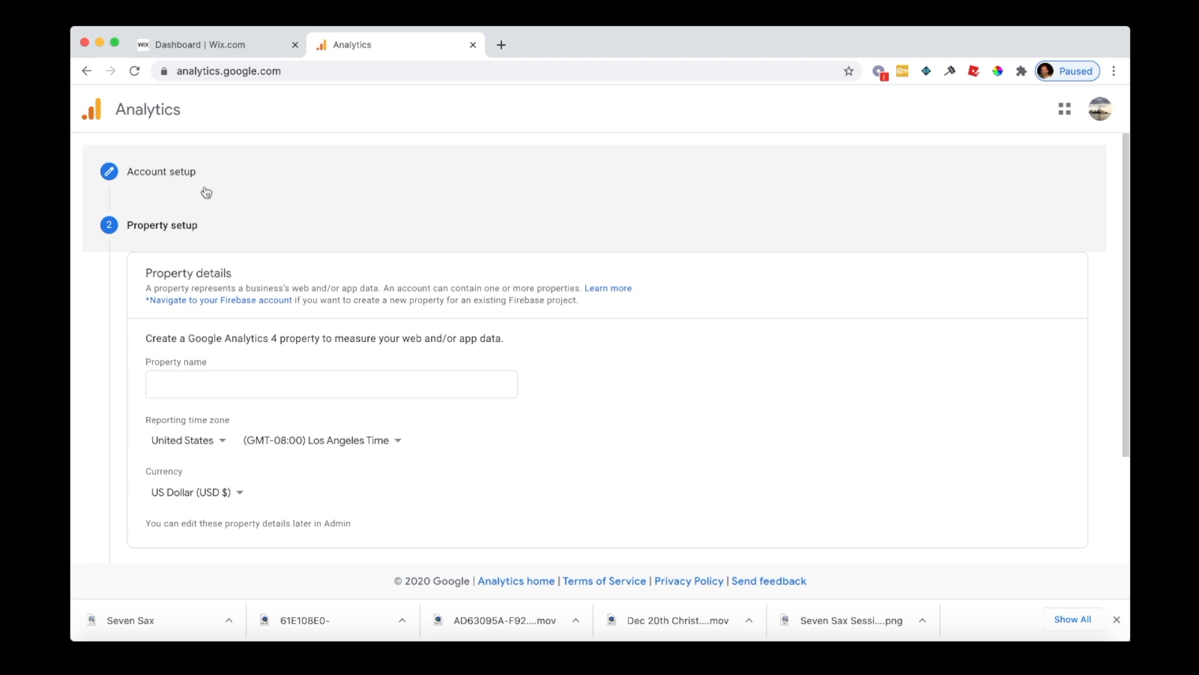
click(289, 396)
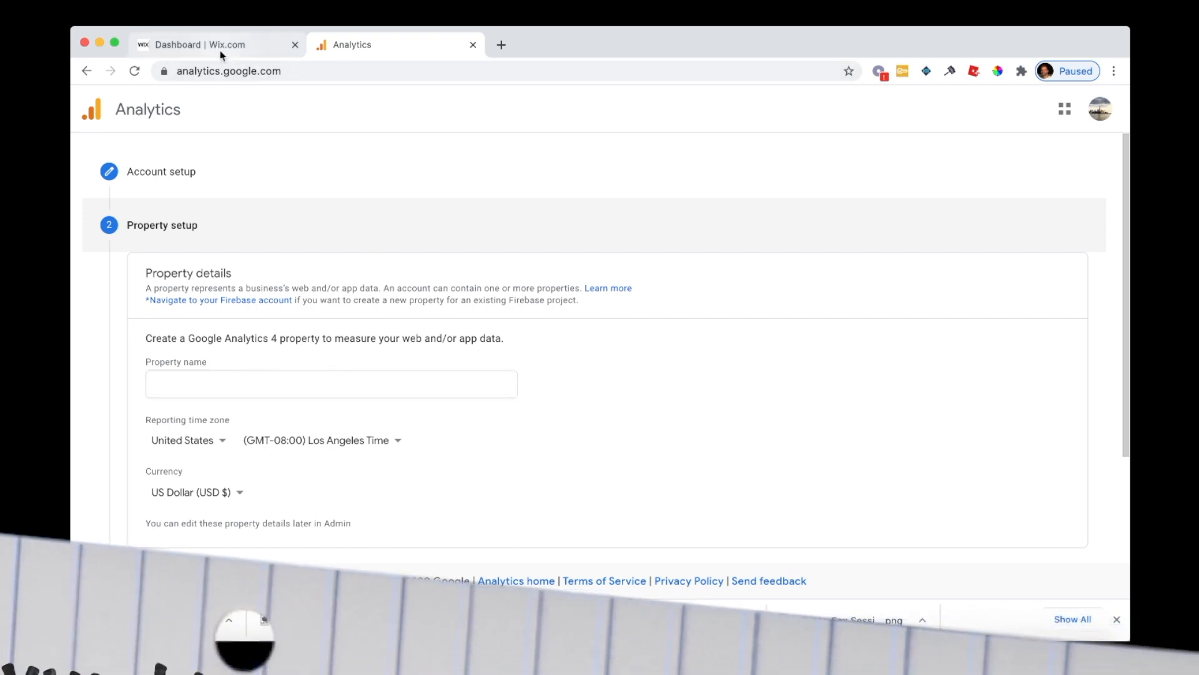
click(219, 44)
click(384, 45)
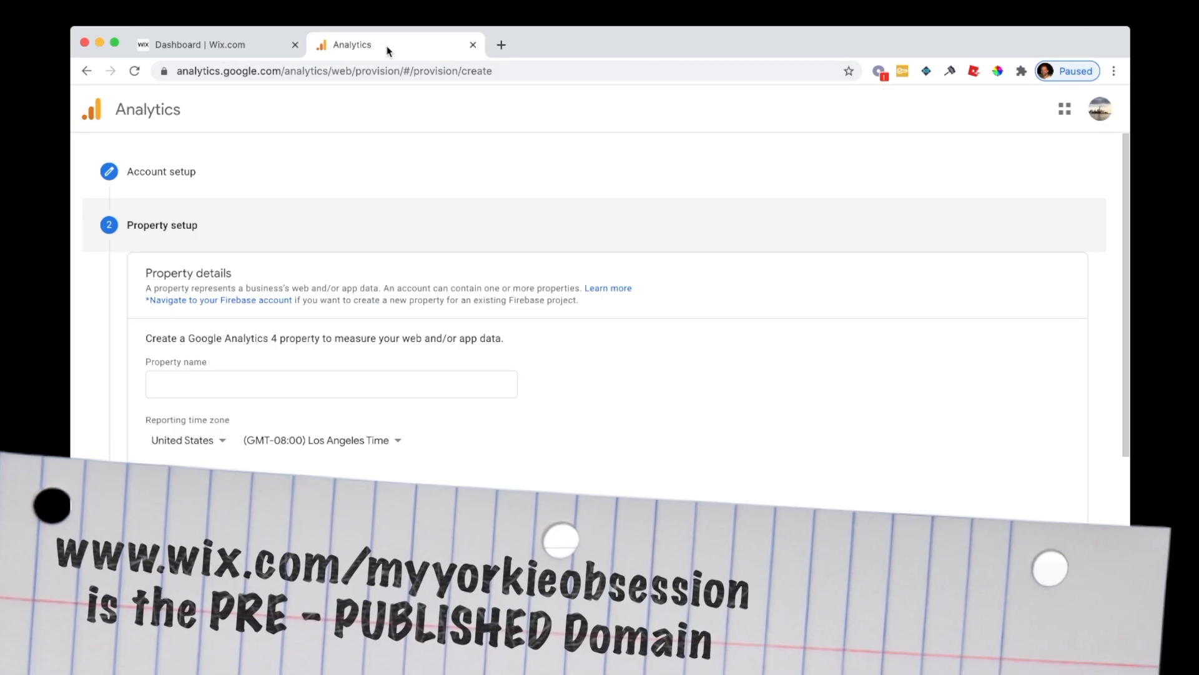
click(283, 42)
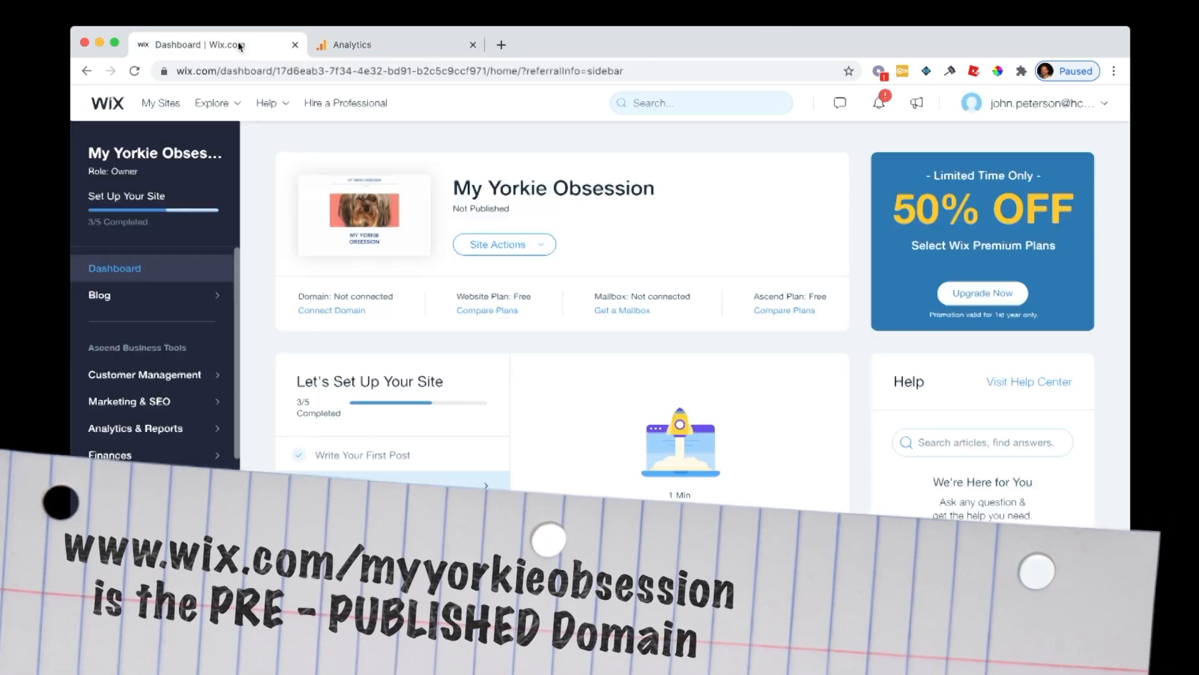
click(378, 47)
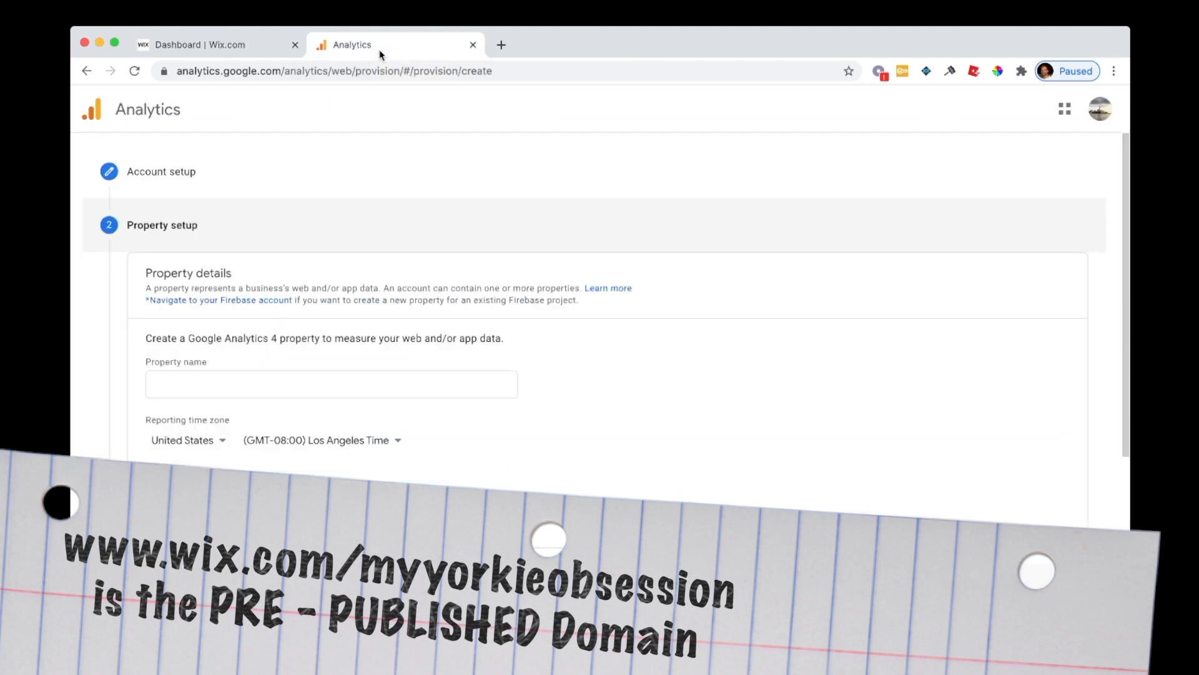
- Make the empty property name ready for entry, switch to the Wix dashboard and open the My Yorkie Obsession site for editing
click(188, 375)
click(227, 45)
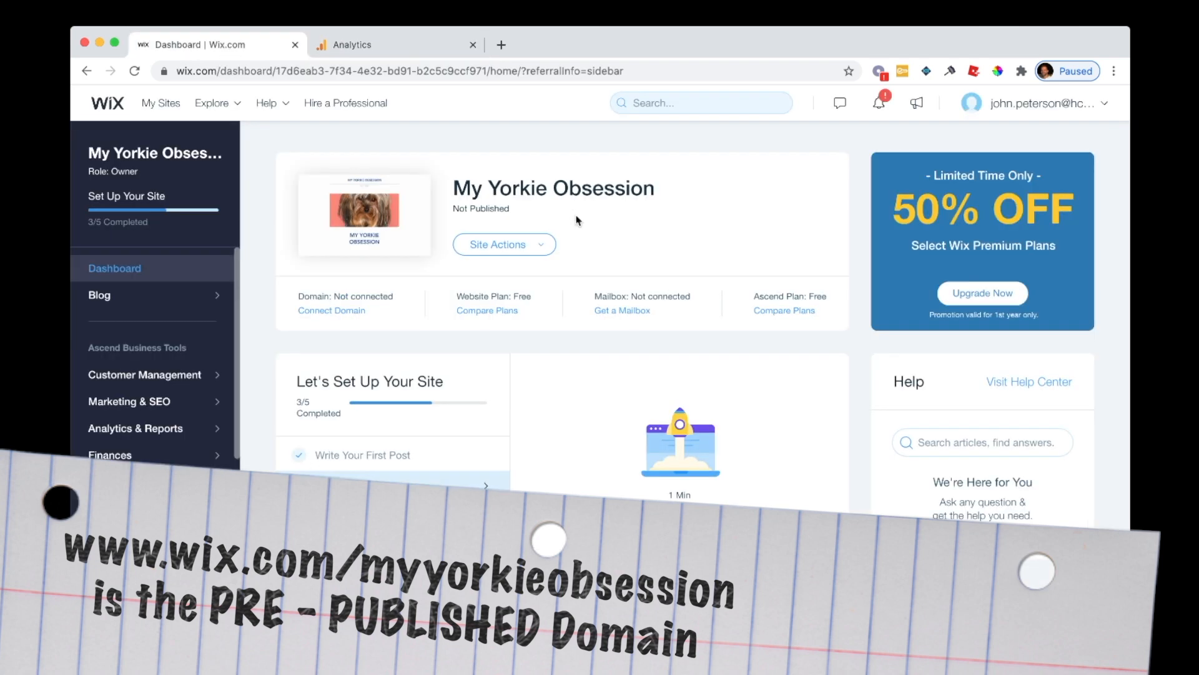
click(543, 251)
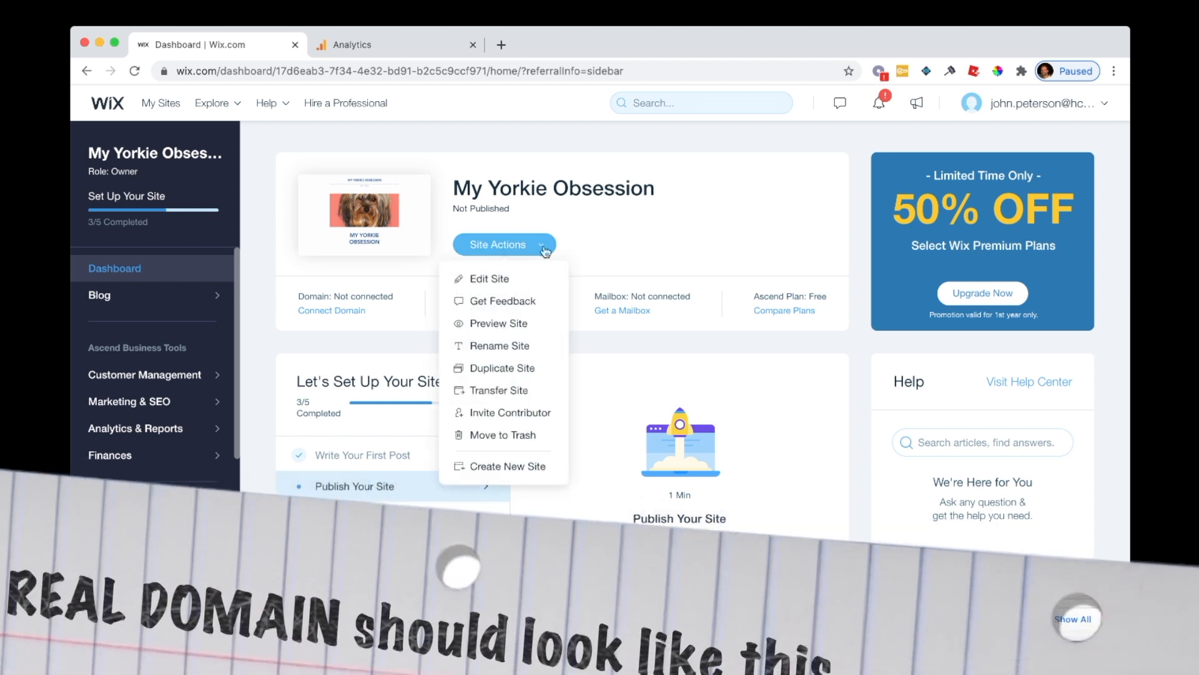
click(509, 275)
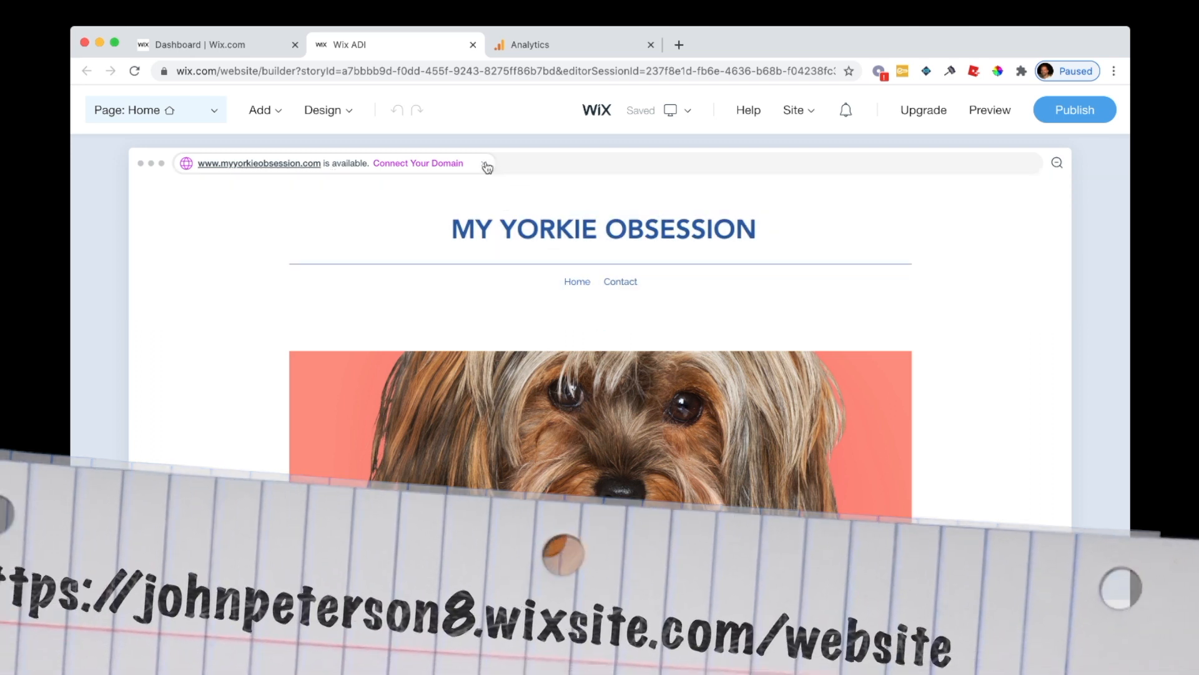
click(484, 163)
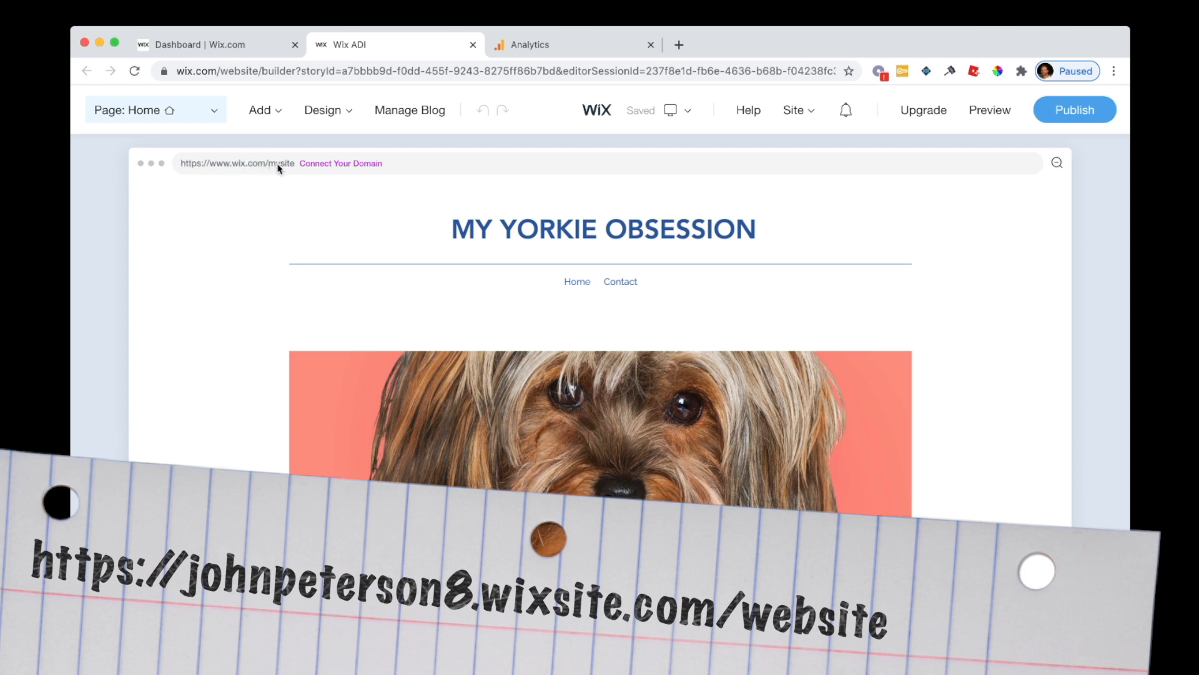
drag(267, 165, 179, 164)
key(super+c)
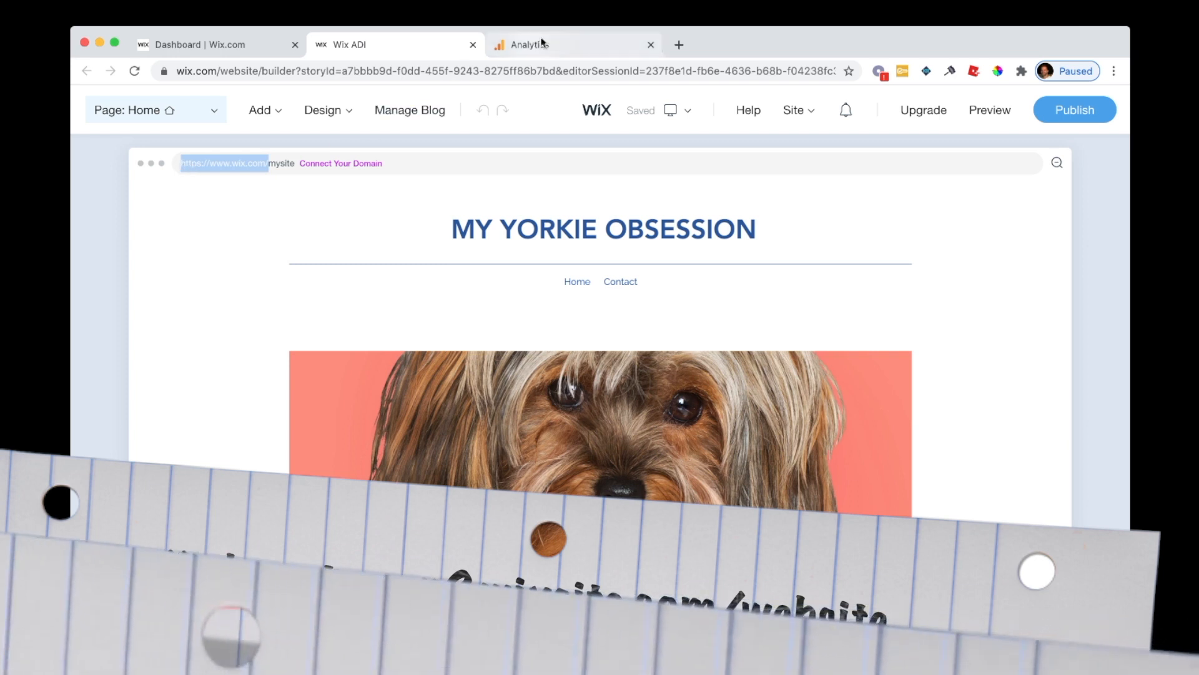
click(541, 42)
key(super+v)
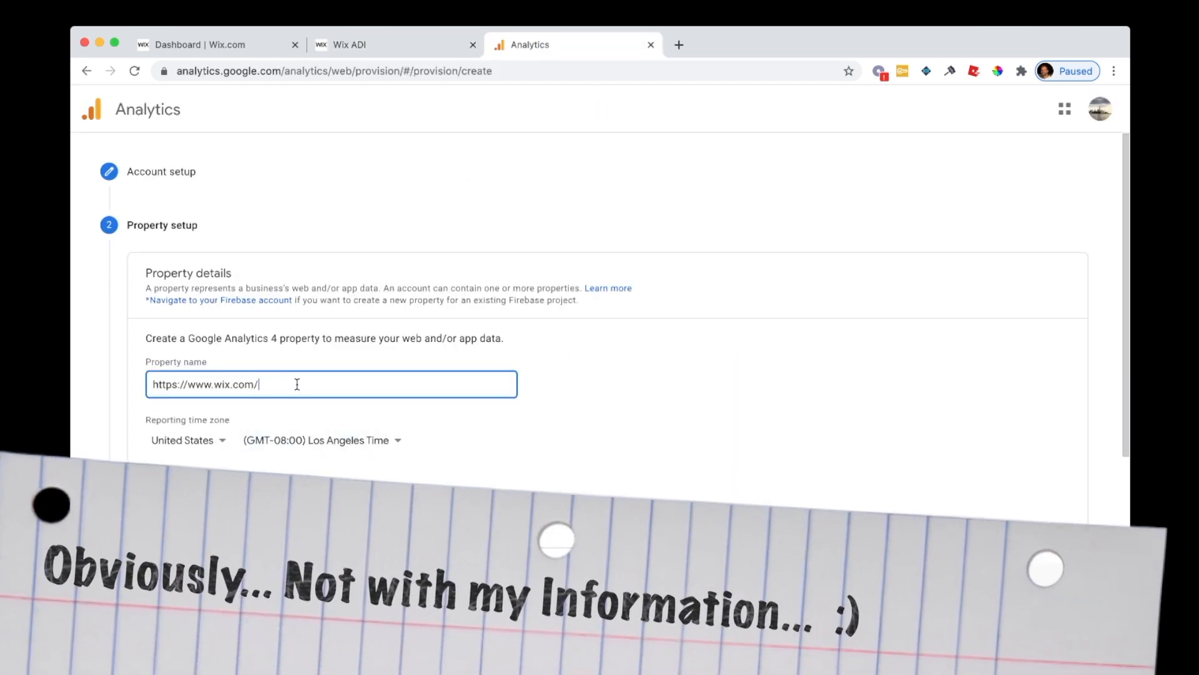
text(my)
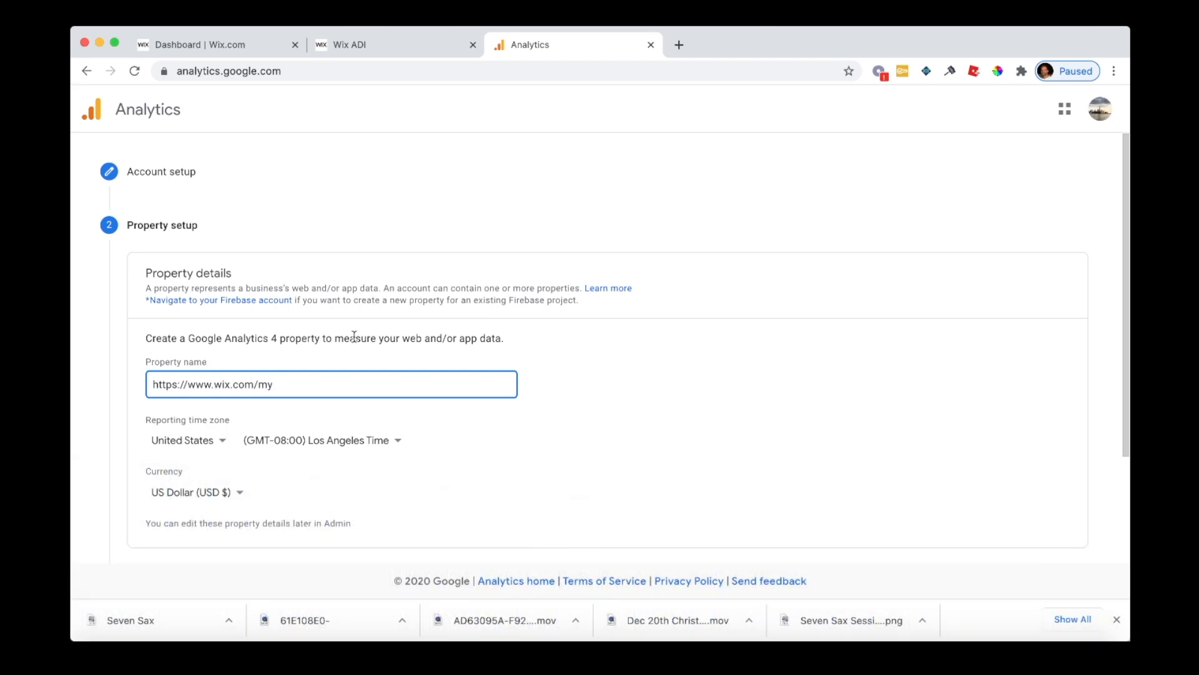
text(yorkieobsession)
scroll(306, 450, down, 3)
scroll(306, 450, down, 1)
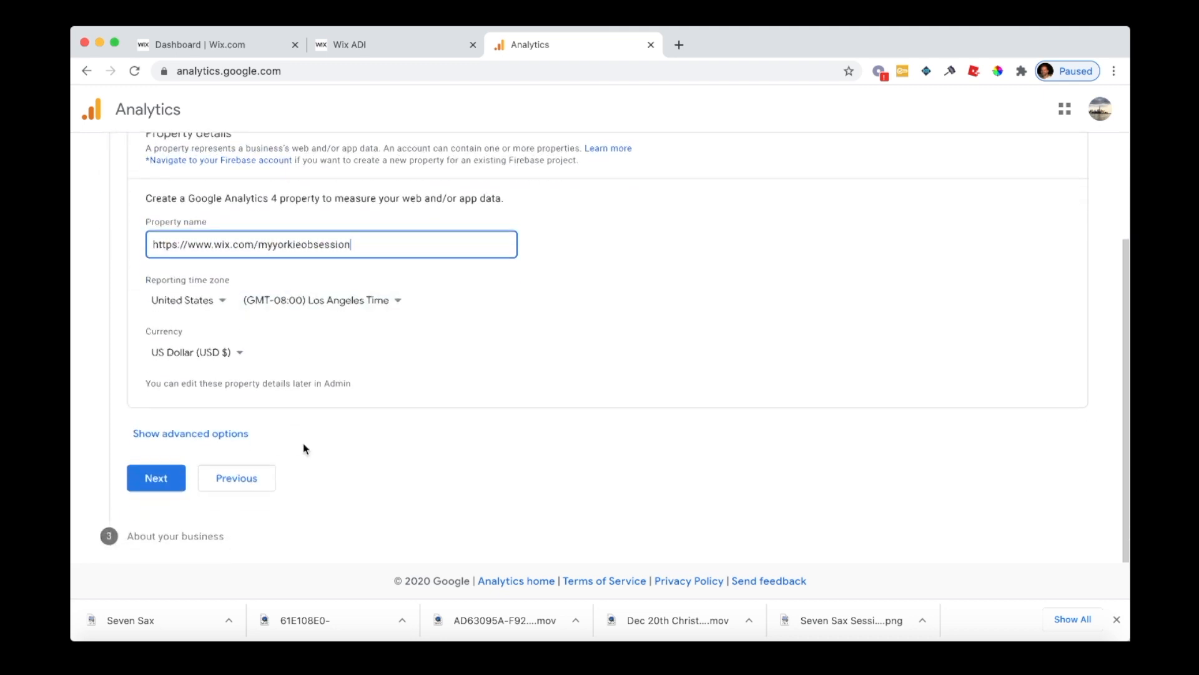
click(156, 478)
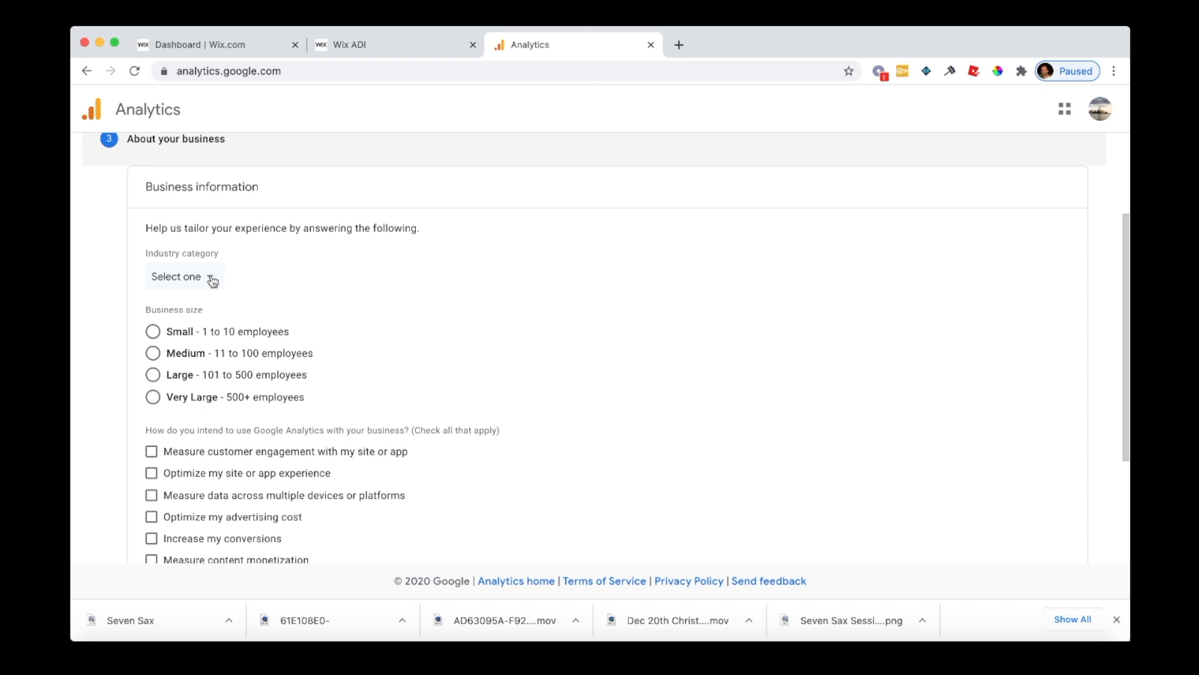
- Set the industry category to Pets & Animals and the business size to Small - 1 to 10 employees
click(213, 283)
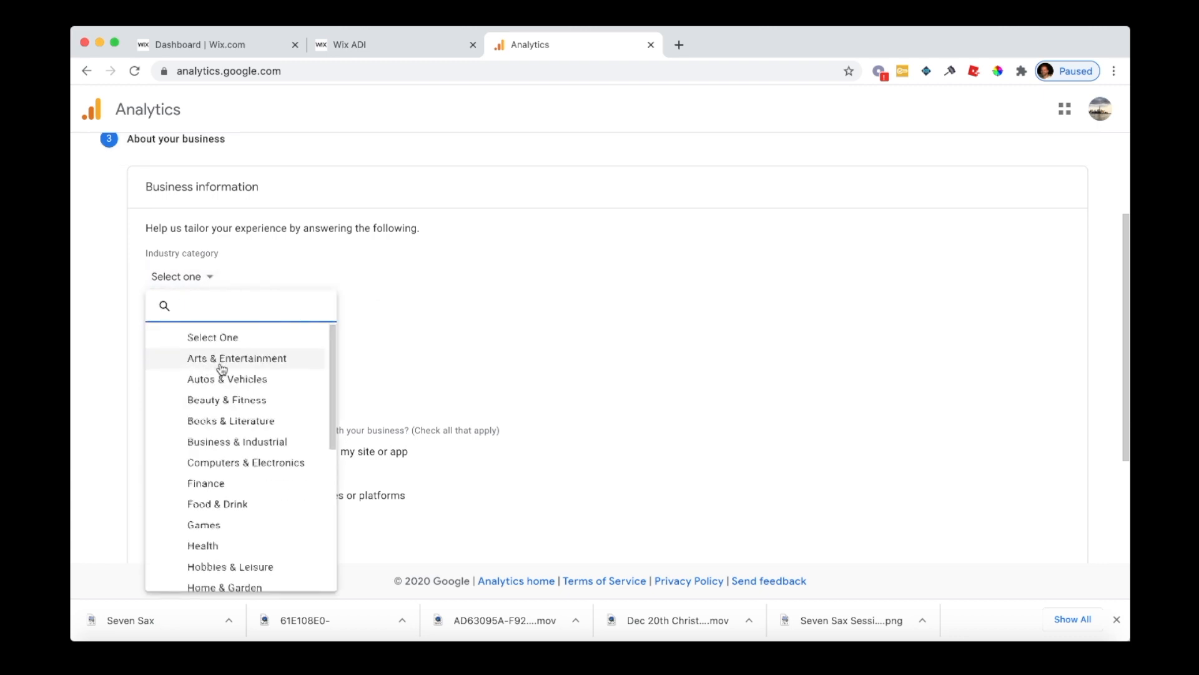
scroll(221, 368, down, 5)
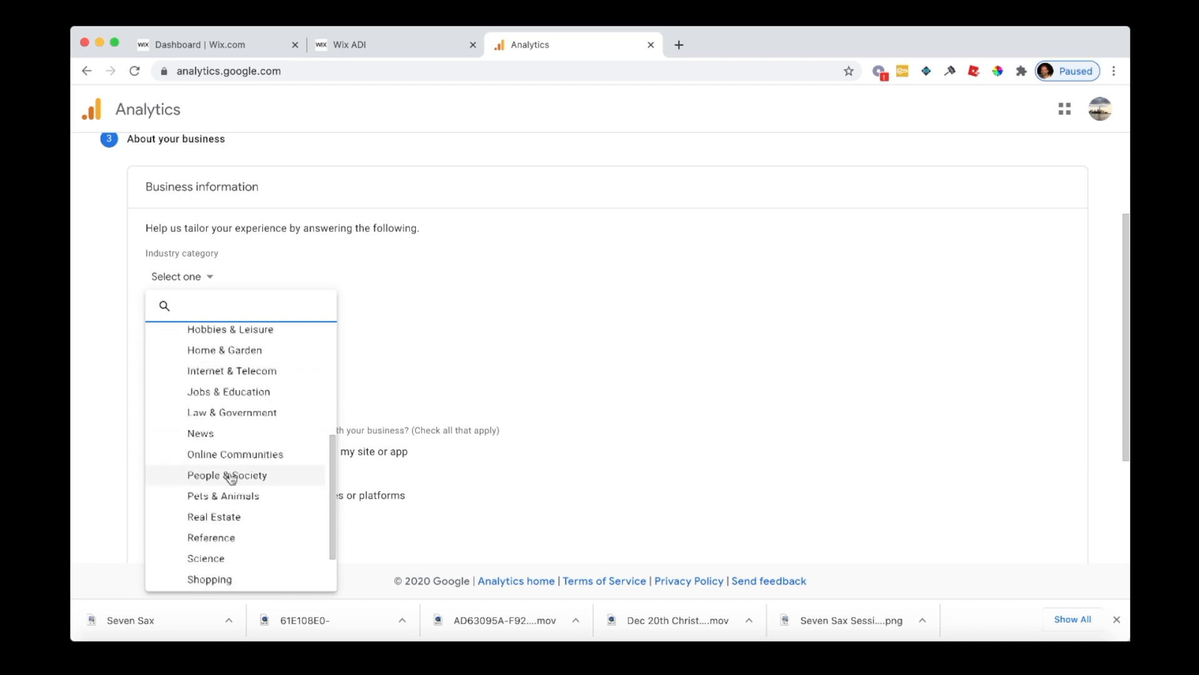
click(230, 496)
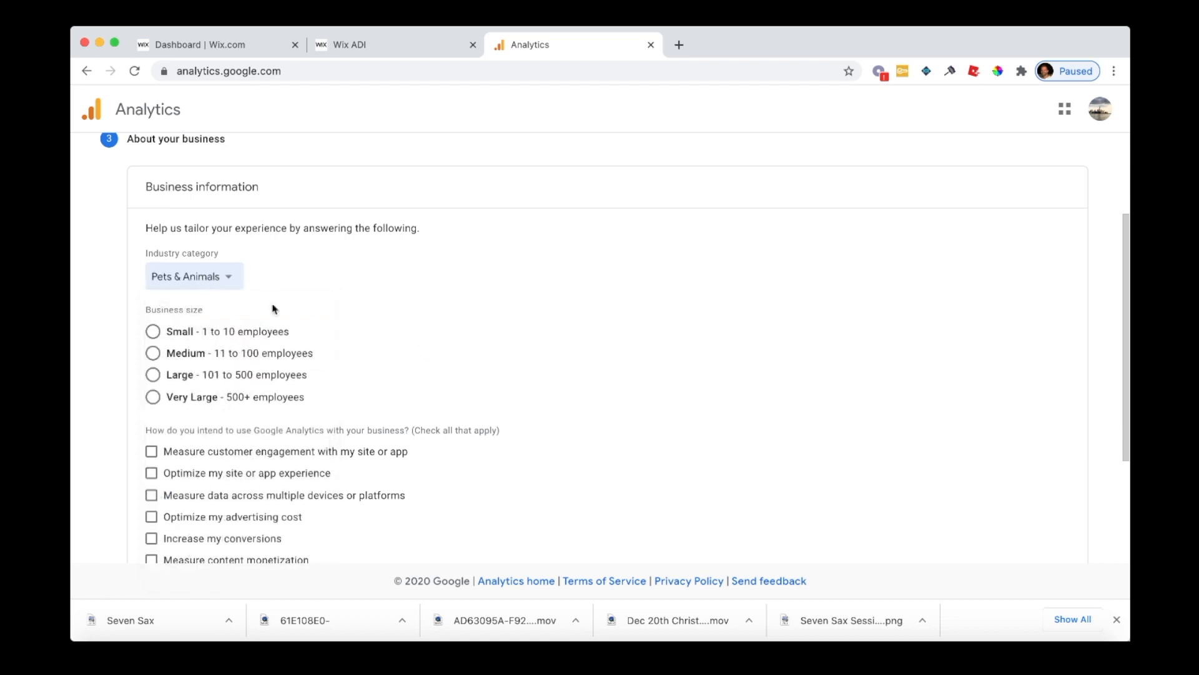
click(149, 332)
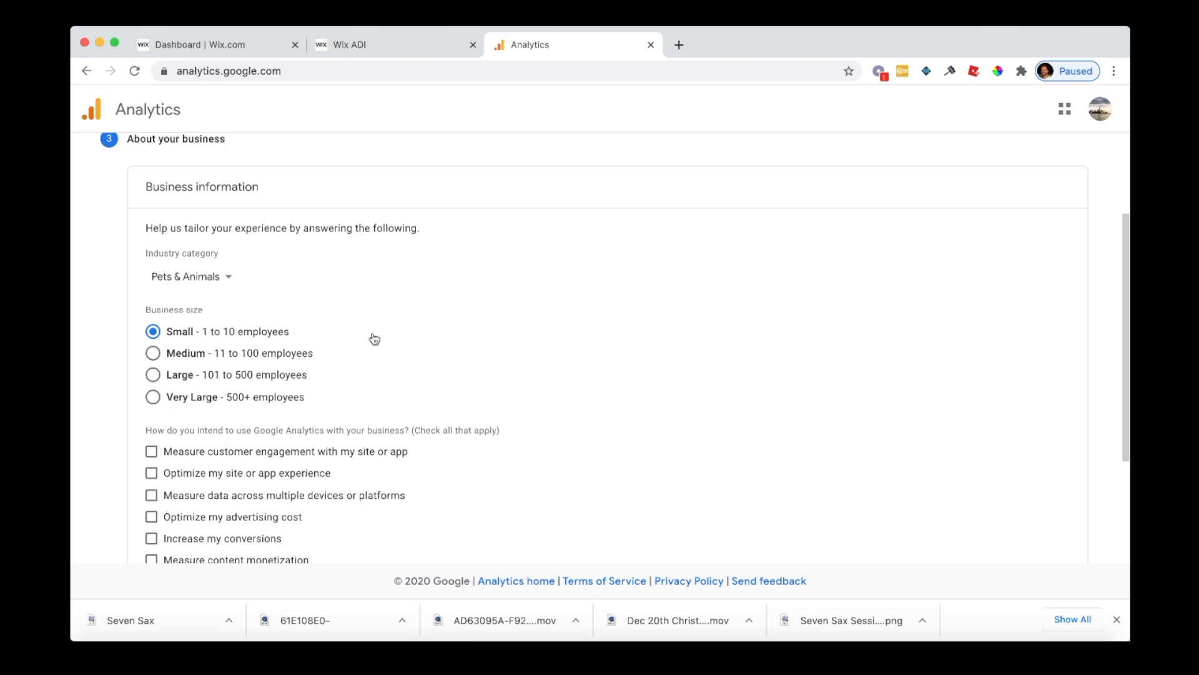
- Select customer engagement, site experience, multi-device data, conversions, content monetization, online sales and lead generation as intended uses, and create the account
scroll(375, 338, down, 3)
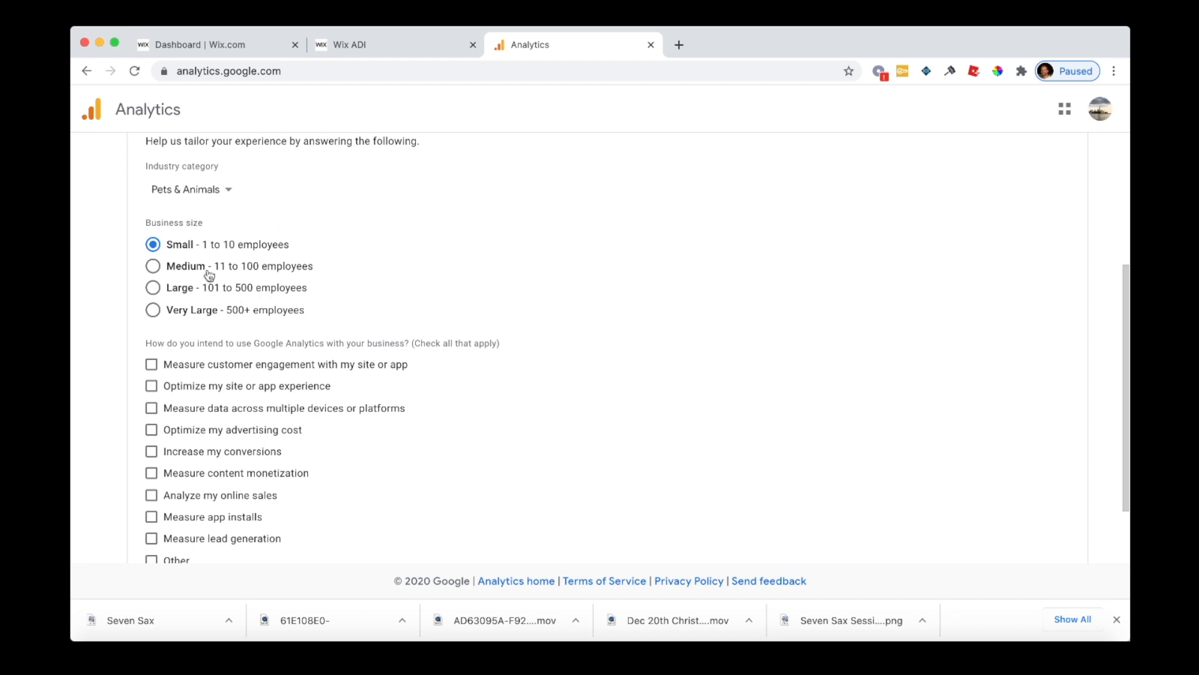
scroll(204, 300, down, 2)
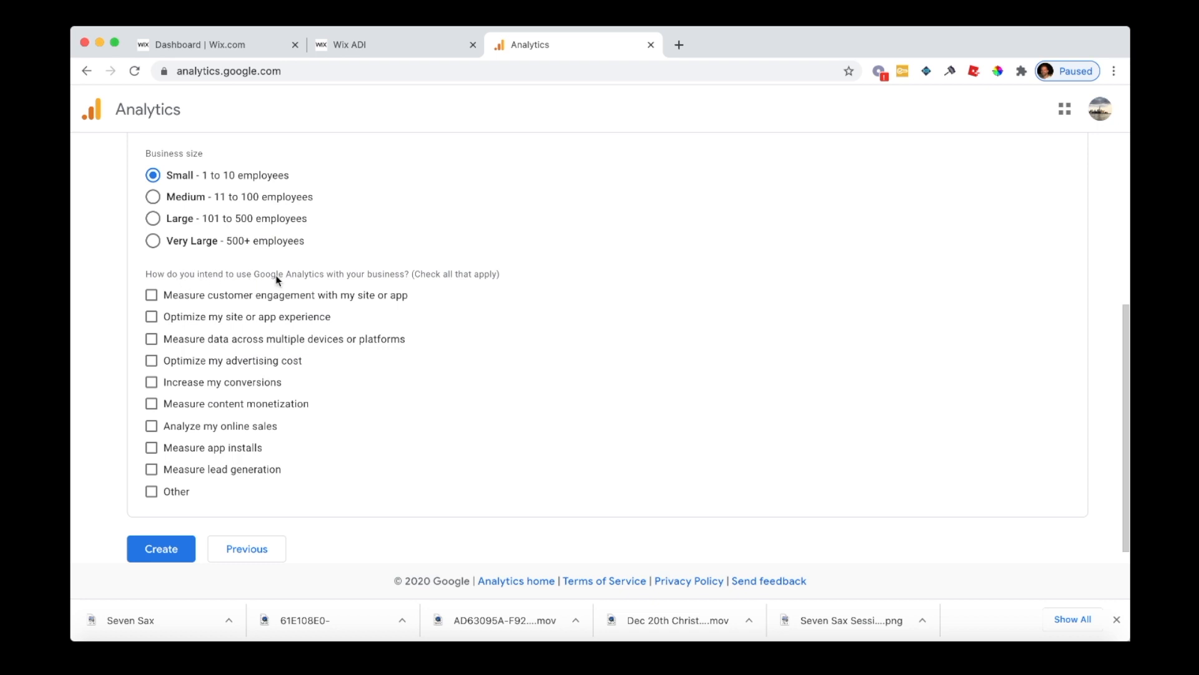
click(152, 297)
click(153, 318)
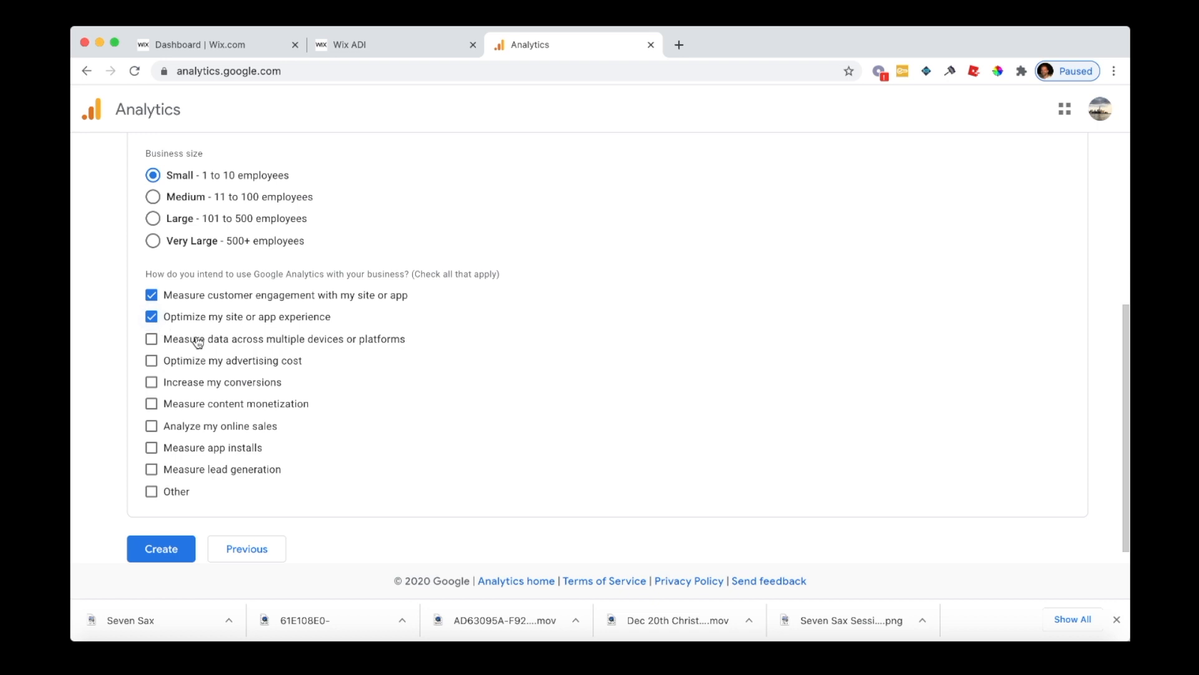
click(149, 342)
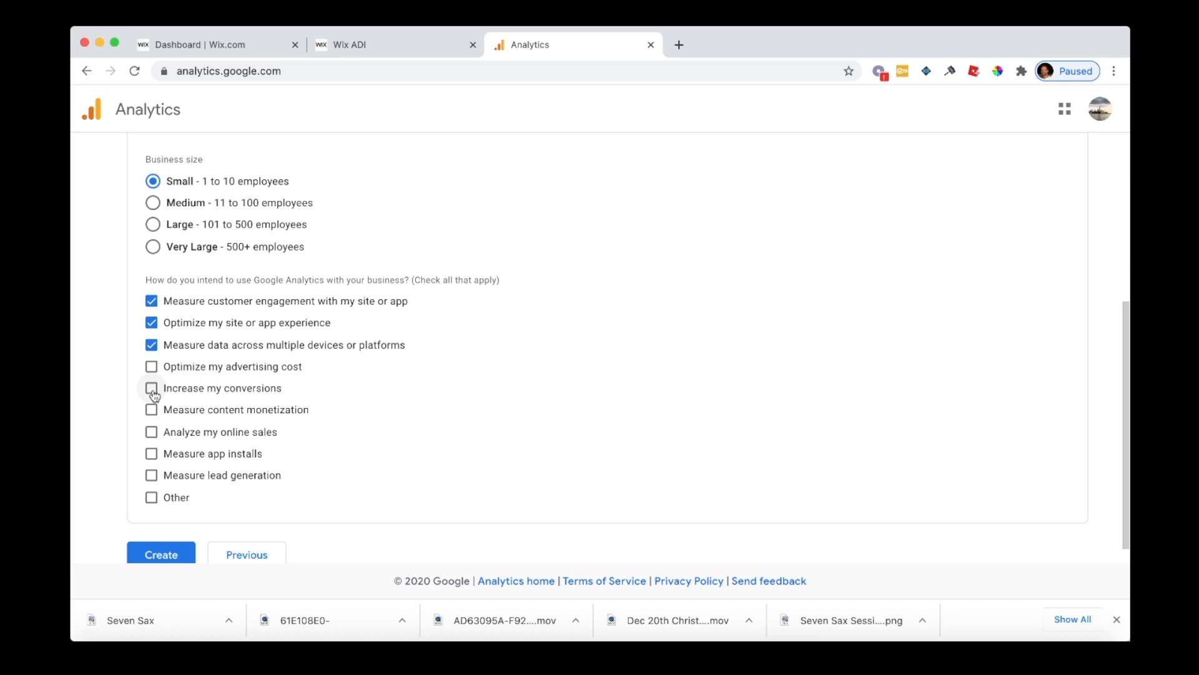
click(151, 389)
click(152, 410)
scroll(154, 444, down, 1)
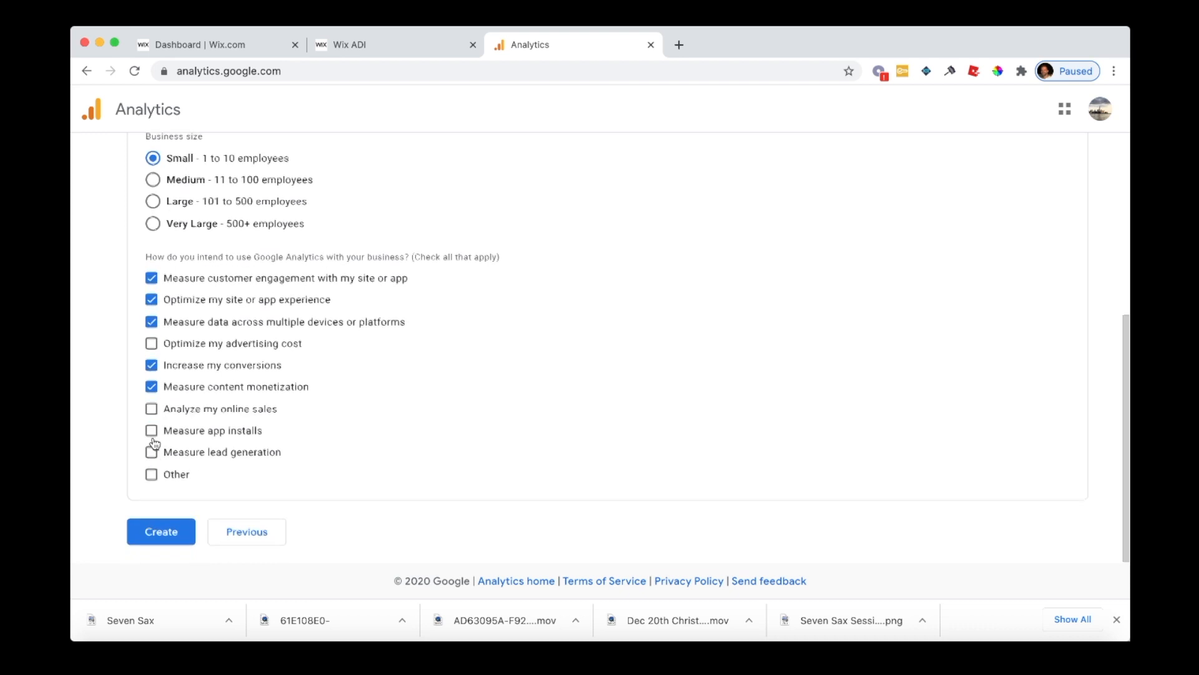
click(151, 410)
click(164, 536)
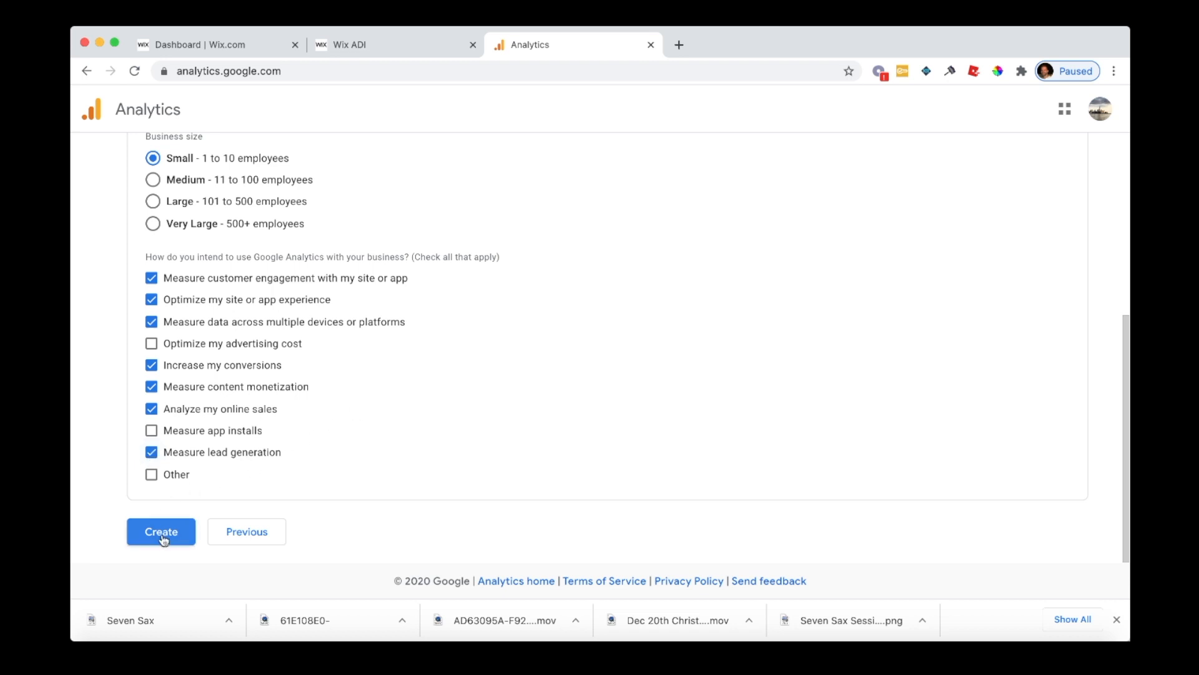
- Read through the Google Analytics Terms of Service and accept the Data Processing Terms required by GDPR
scroll(542, 141, down, 1)
scroll(525, 138, up, 1)
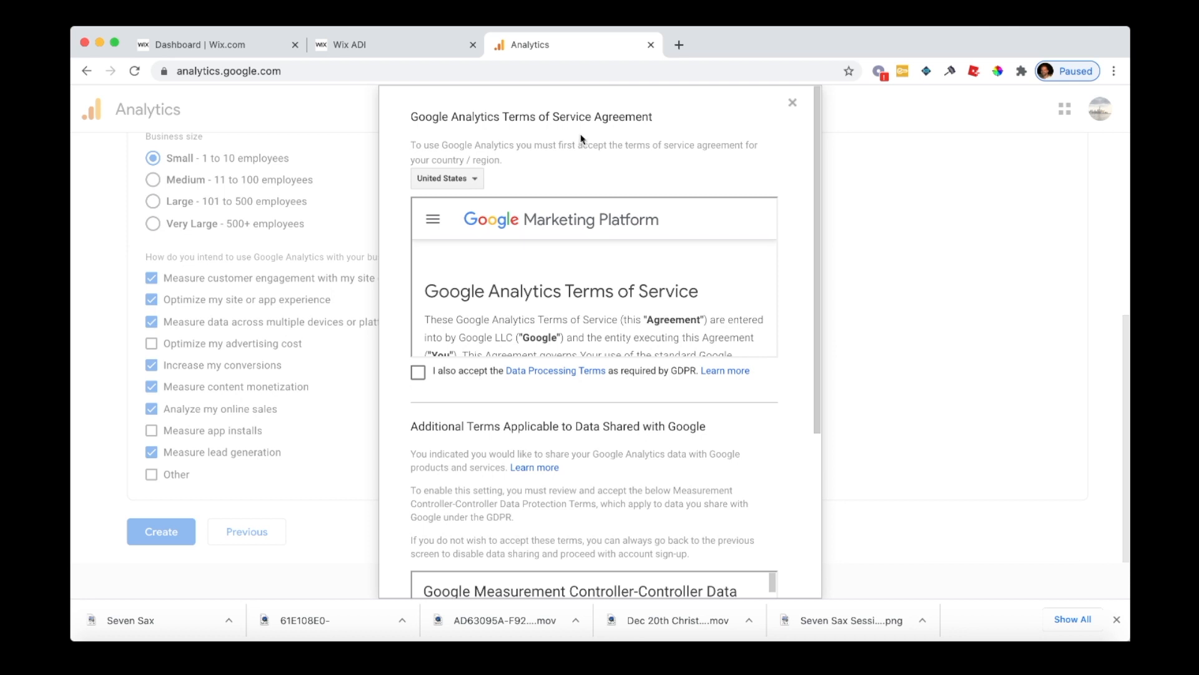
scroll(566, 284, down, 5)
scroll(566, 284, down, 10)
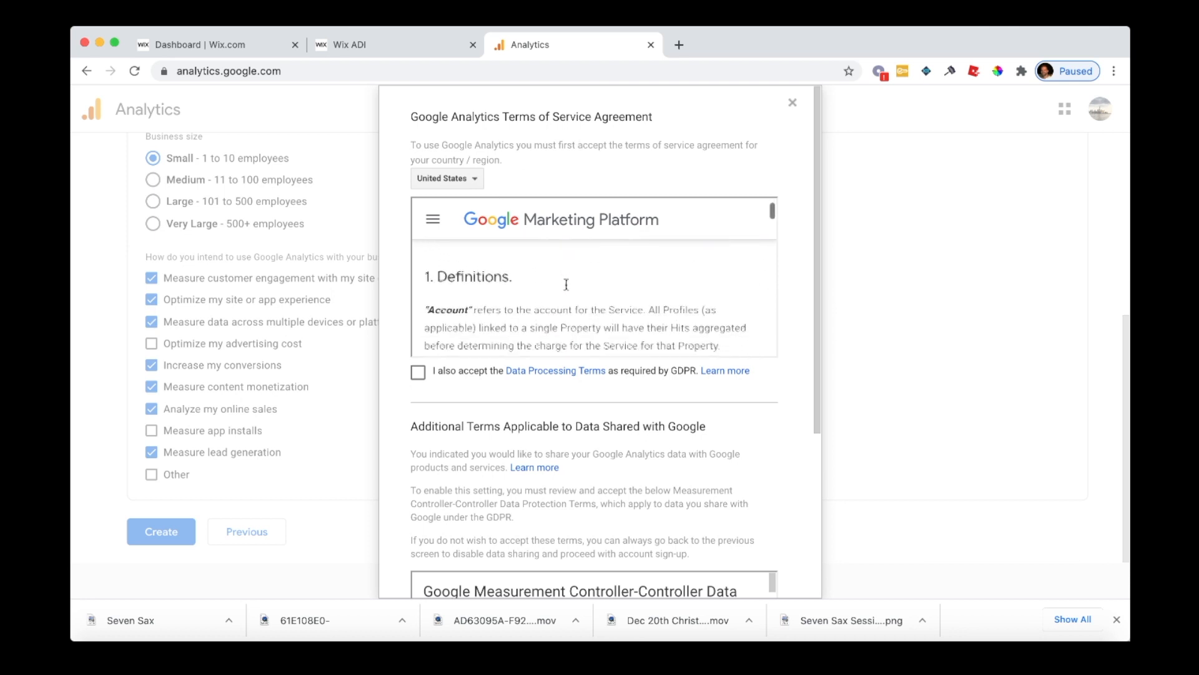
scroll(566, 285, down, 15)
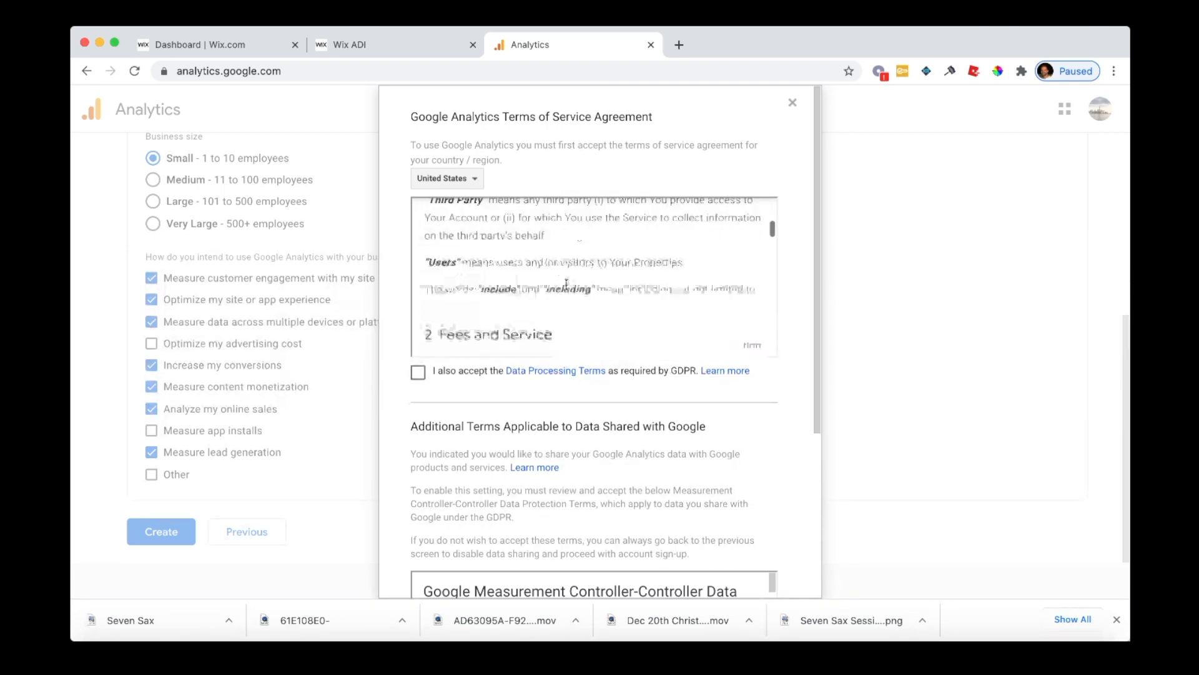
scroll(566, 284, down, 15)
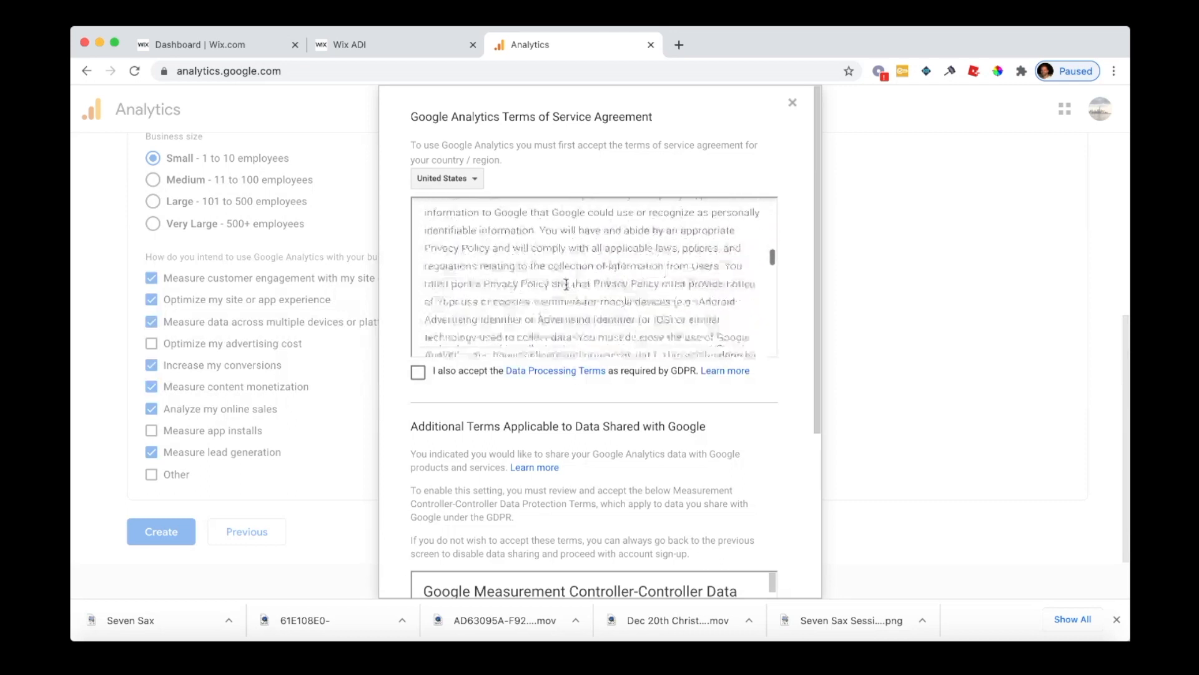
scroll(566, 284, down, 15)
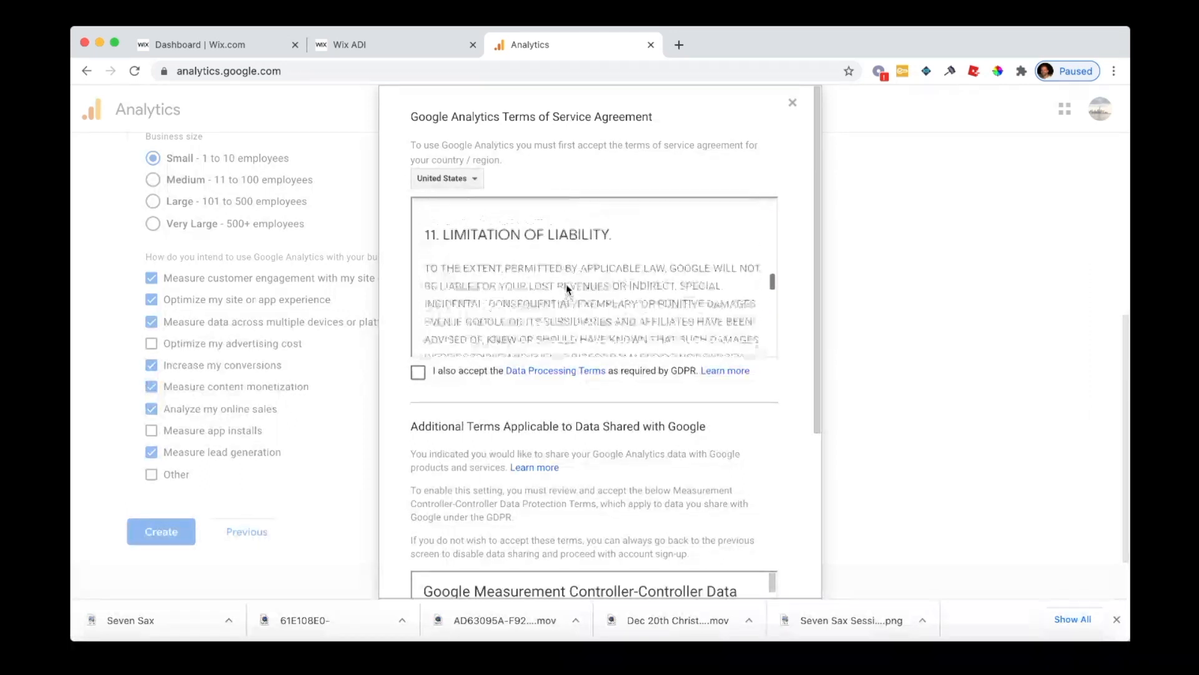
scroll(566, 284, down, 20)
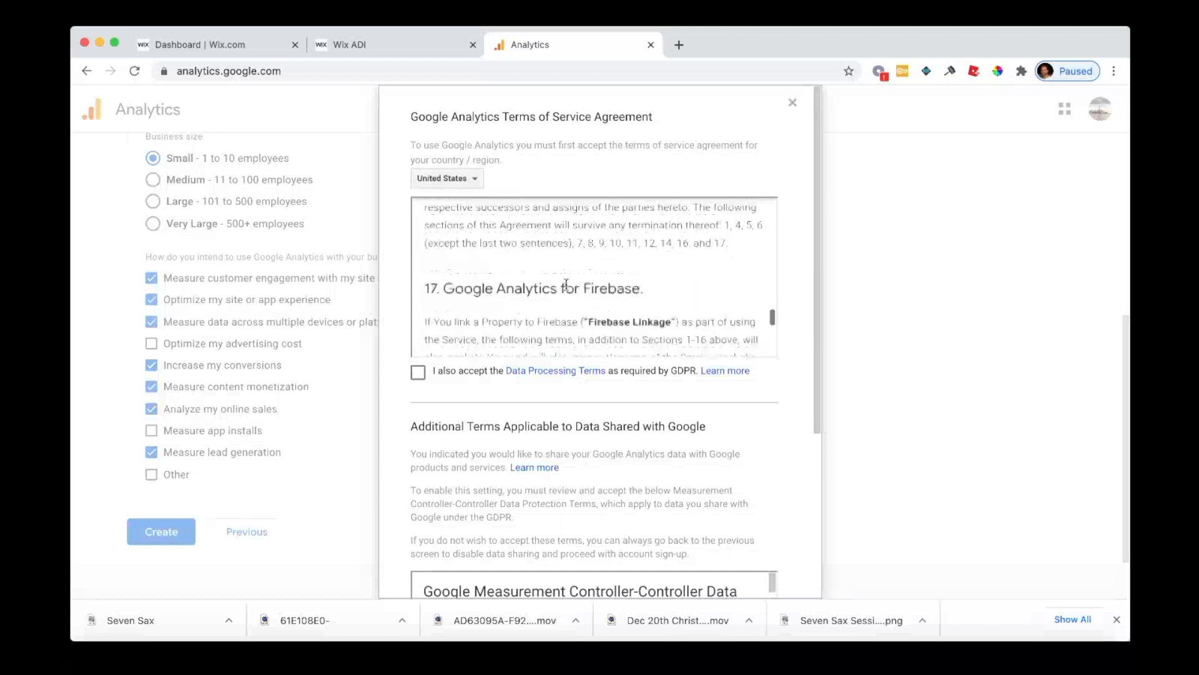
click(418, 374)
- Accept the Measurement Controller-Controller Data Protection Terms with the agreement, and save the email communication preferences with all four options selected
scroll(437, 375, down, 5)
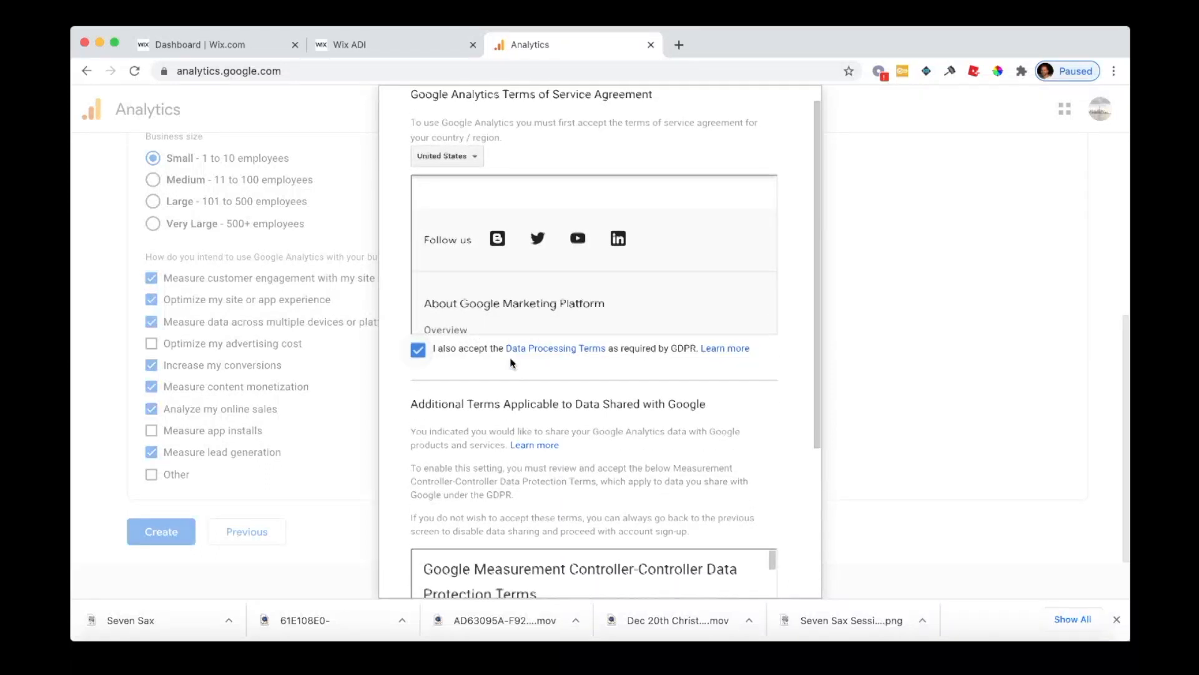
scroll(524, 365, down, 10)
scroll(524, 365, down, 20)
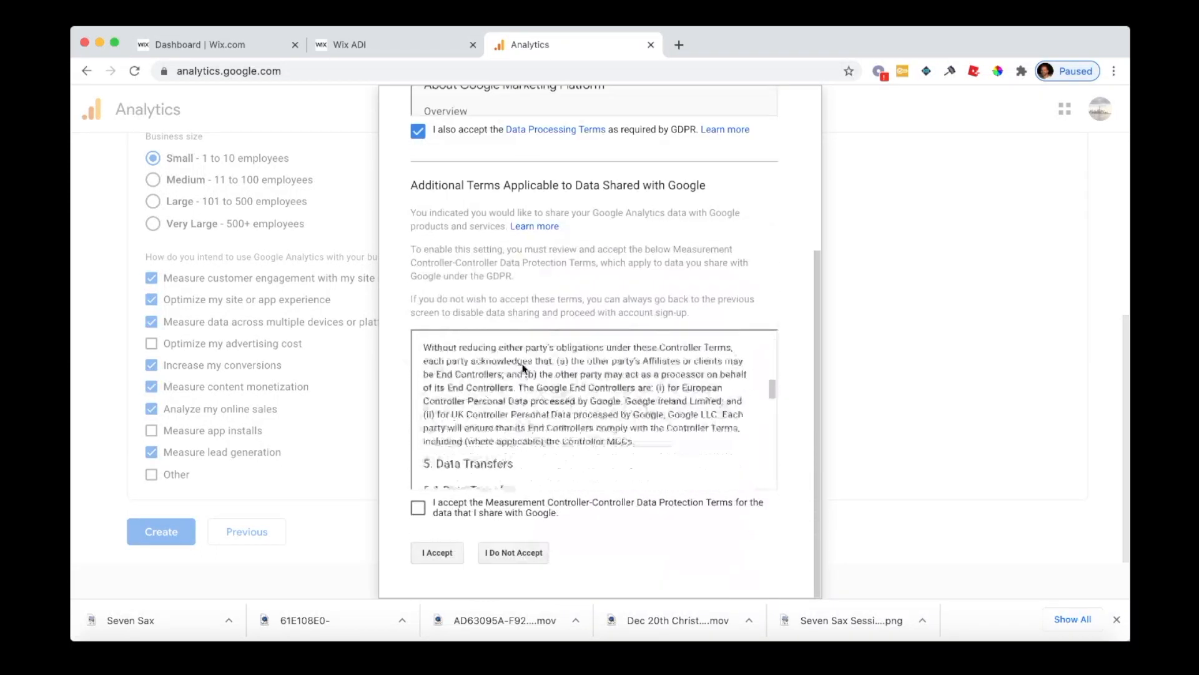
scroll(531, 367, down, 20)
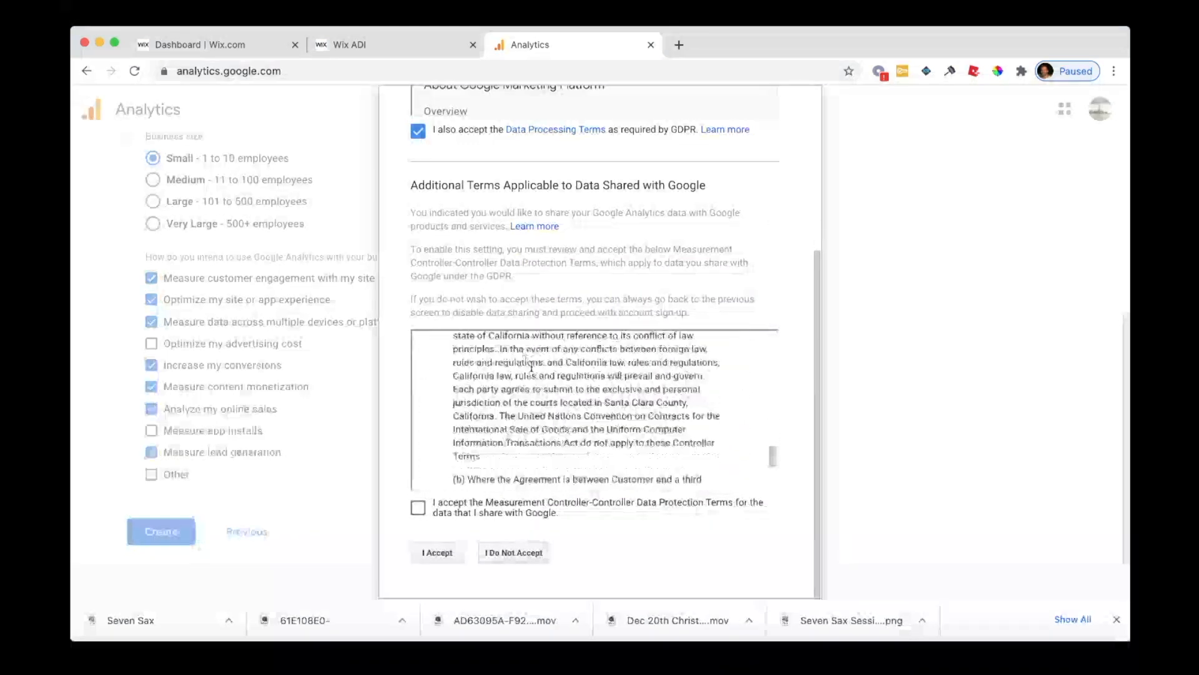
click(418, 507)
click(442, 558)
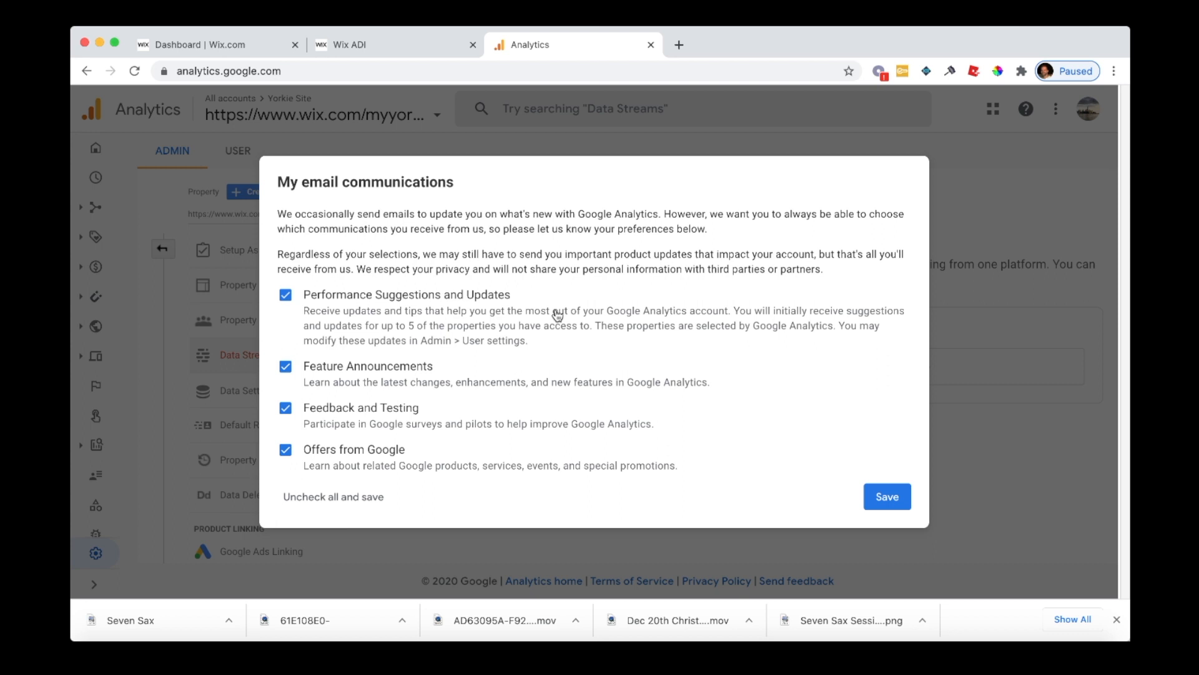
click(887, 497)
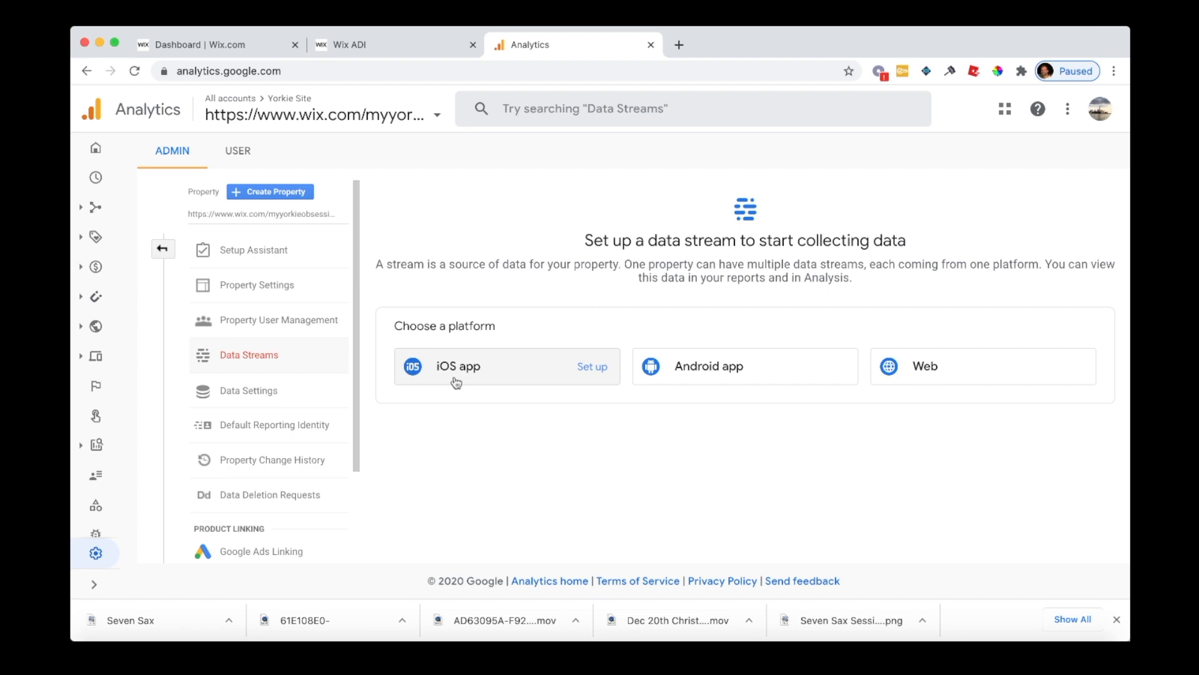
click(957, 369)
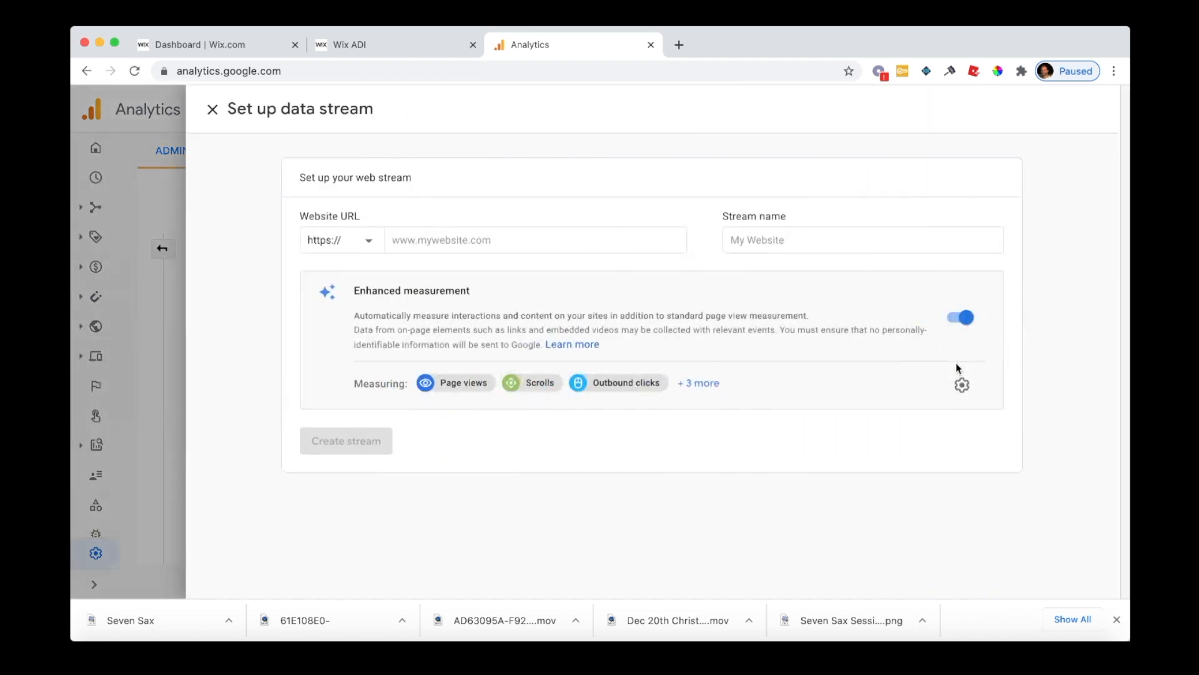
click(483, 241)
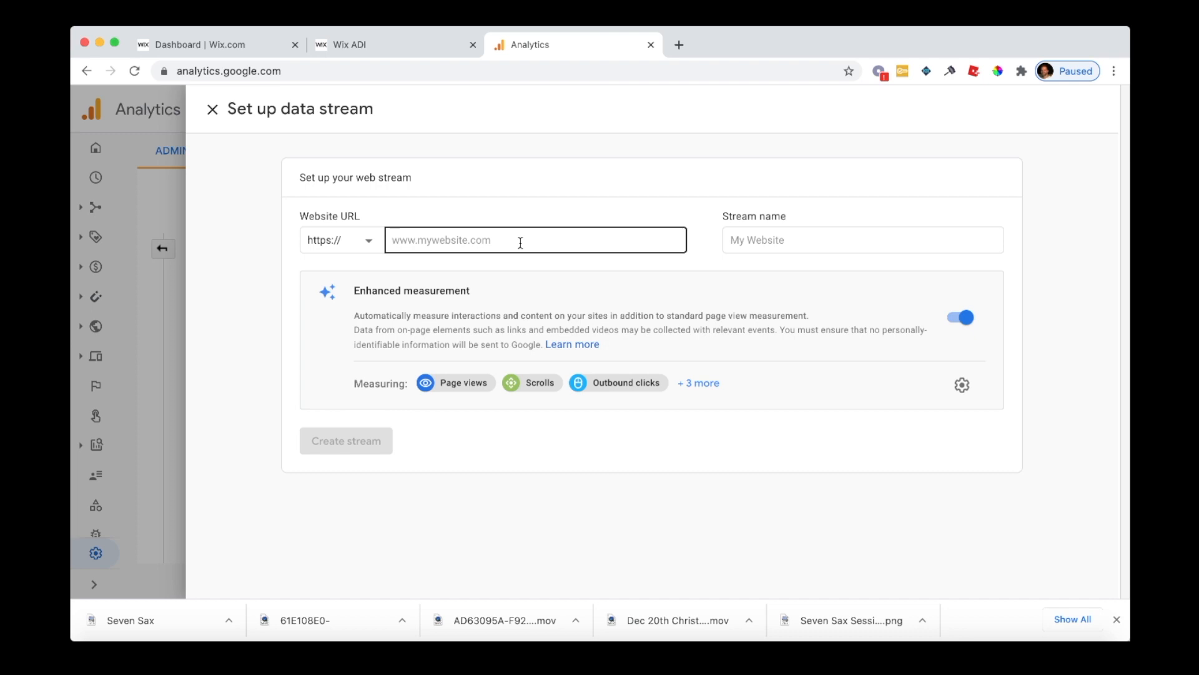
text(https://www.wix.com/)
text(myyork)
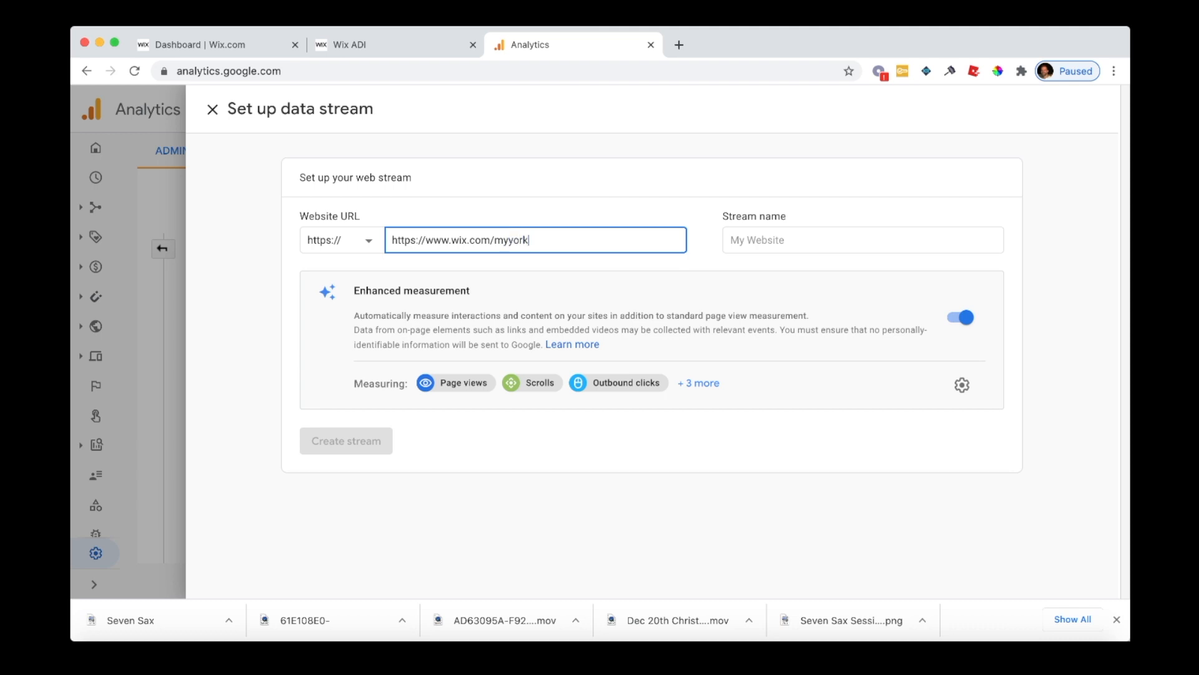
text(ieobsession)
click(798, 243)
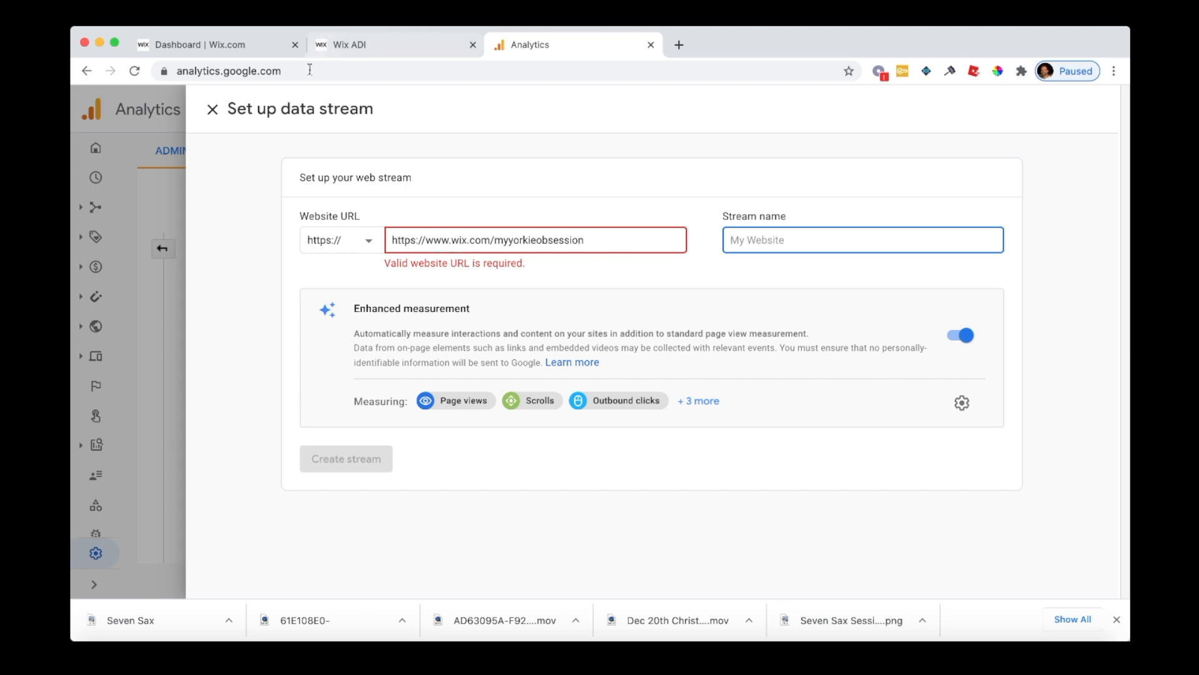
click(622, 242)
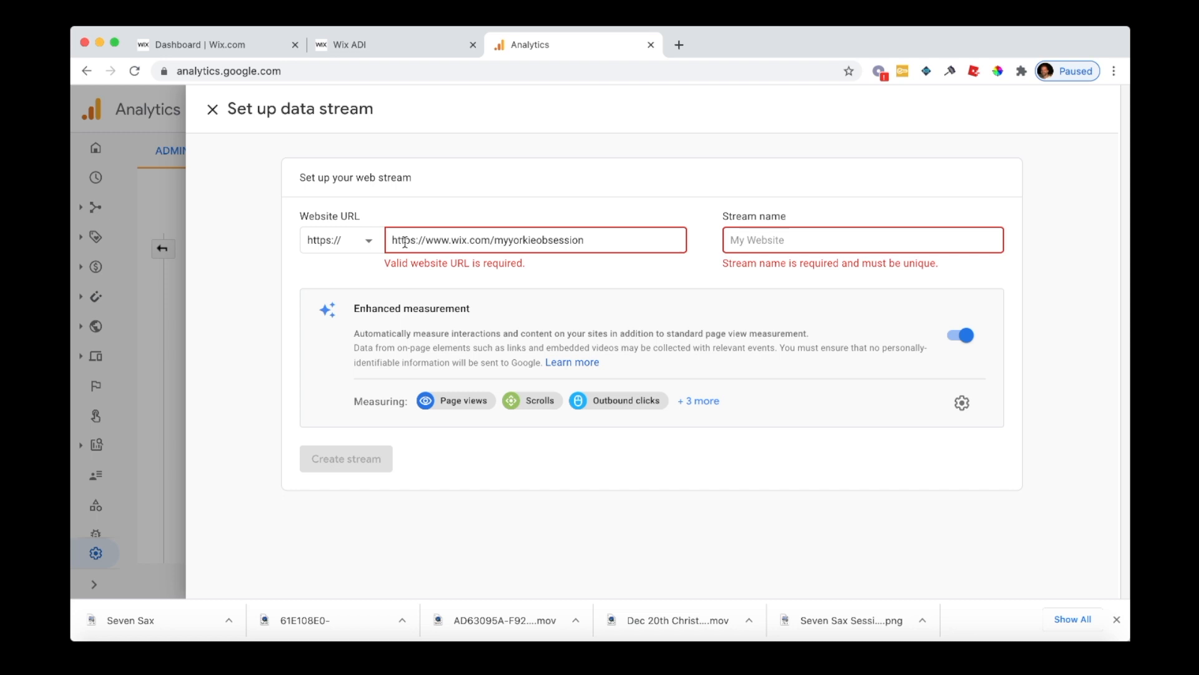
drag(426, 241, 390, 243)
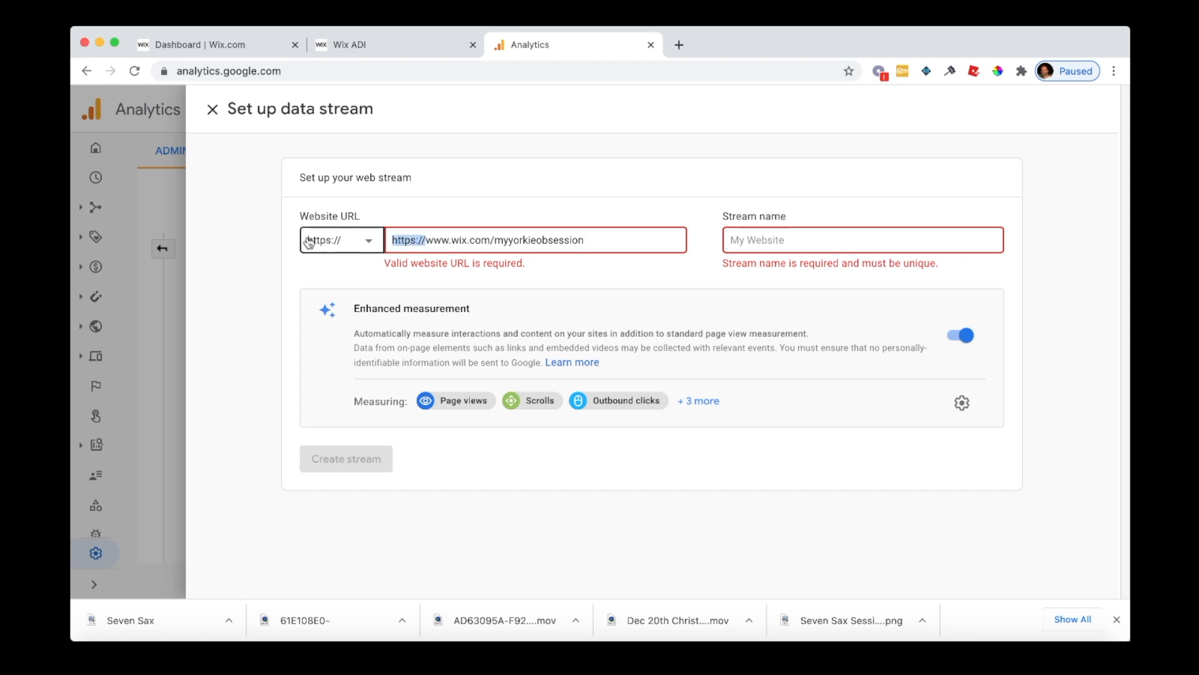
drag(426, 240, 387, 245)
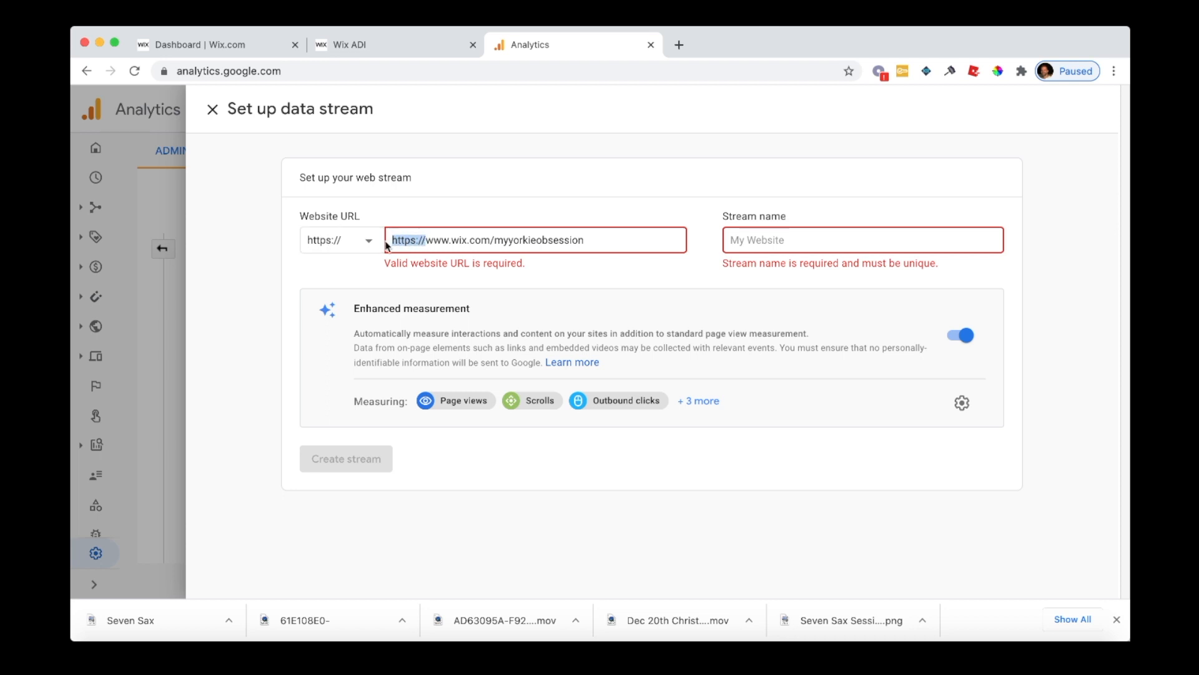
key(BackSpace)
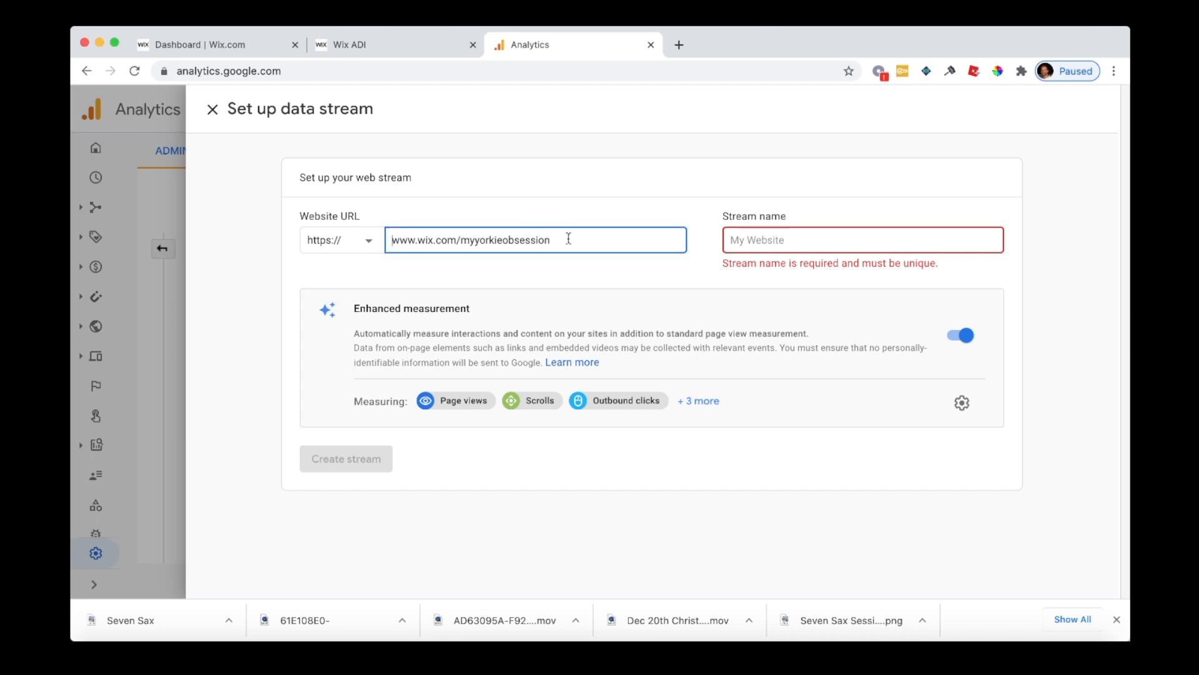
- Name the stream My Yorkie Obsession and create it
click(805, 239)
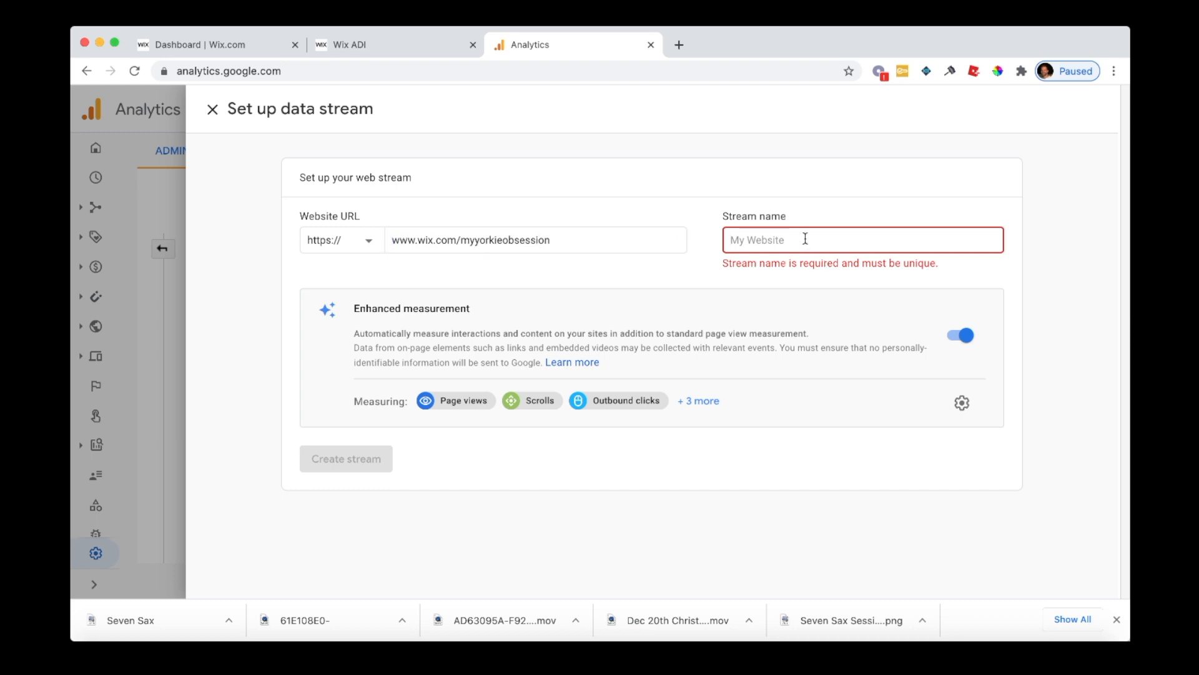
text(My )
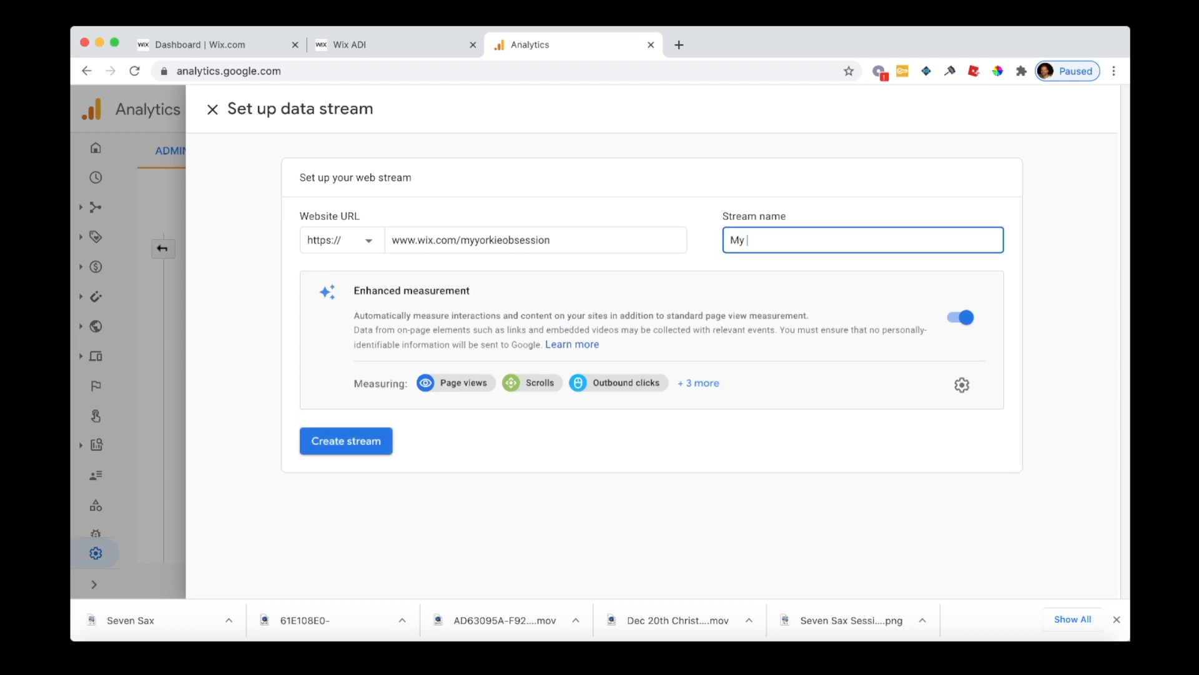
text(Yorkie Obsession)
click(334, 442)
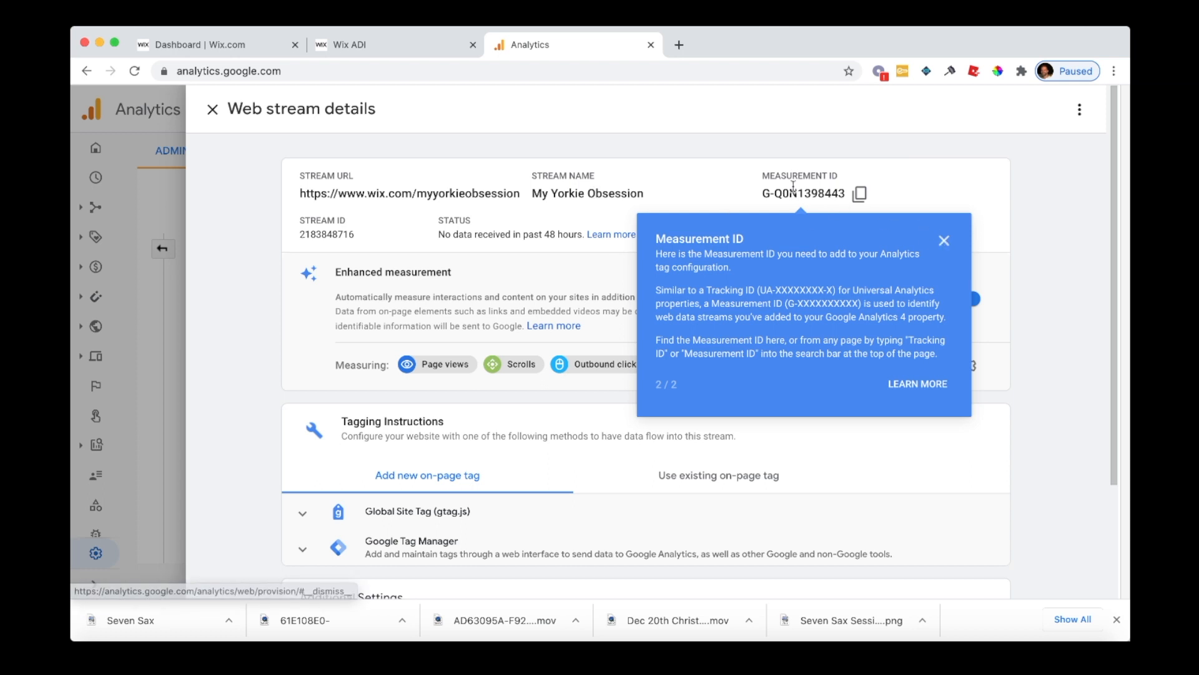
- Dismiss the Measurement ID tip, look over the web stream's measurement and tagging details, and close them
click(944, 245)
scroll(680, 228, down, 3)
scroll(680, 228, up, 3)
scroll(681, 231, down, 4)
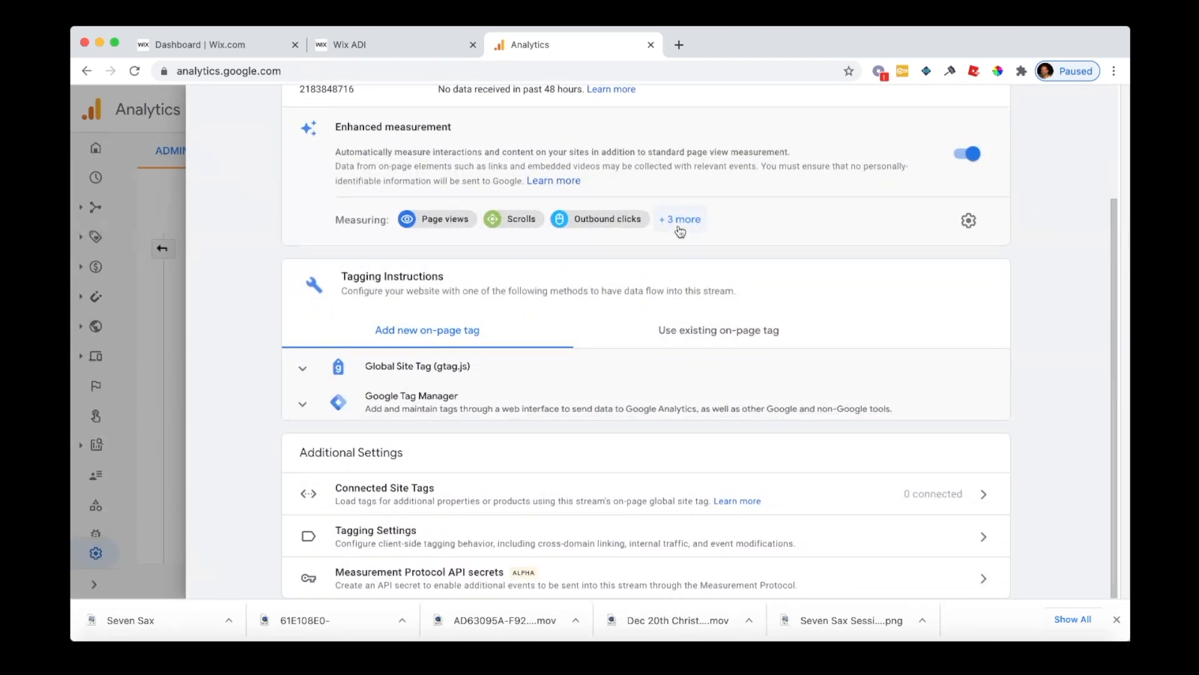
scroll(680, 231, up, 3)
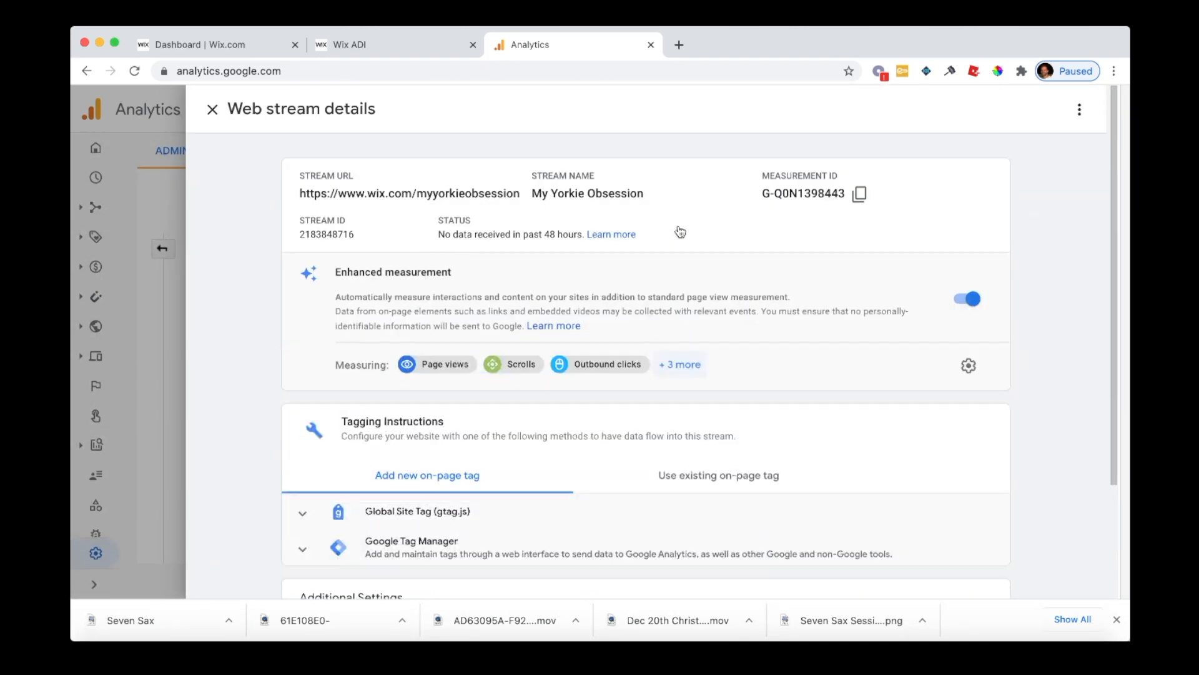
click(213, 112)
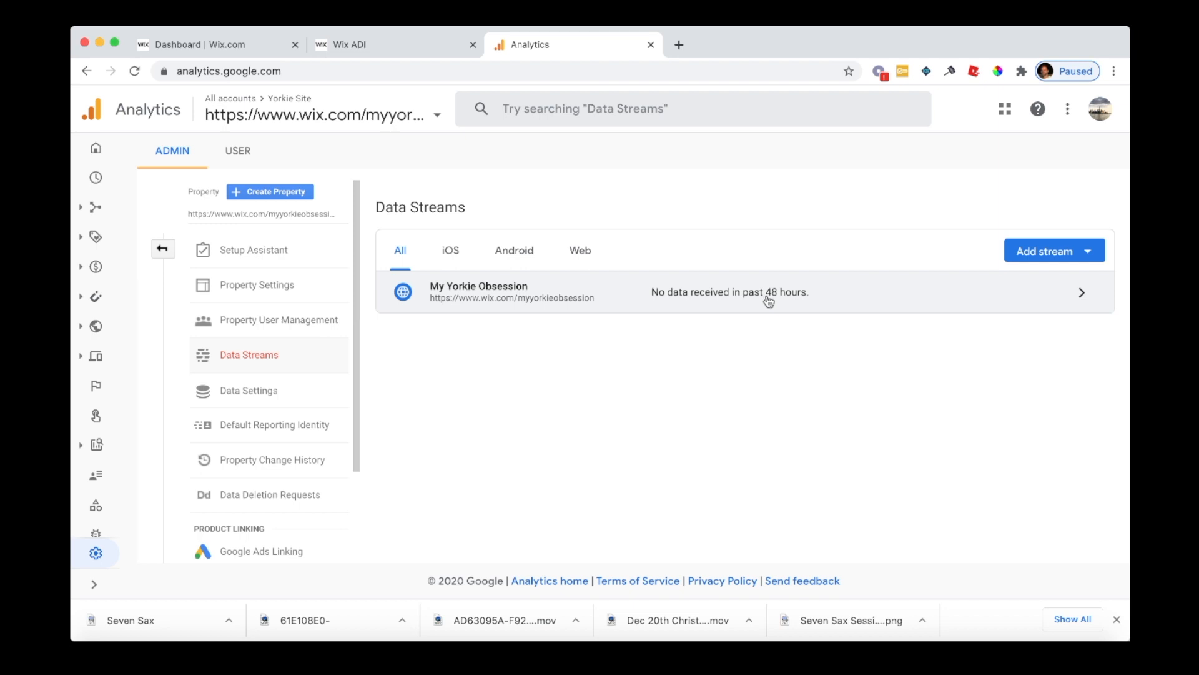
- View the data streams filtered by Web and by All, and go to the Analytics home report, dismissing its comparison tip
click(586, 256)
click(395, 255)
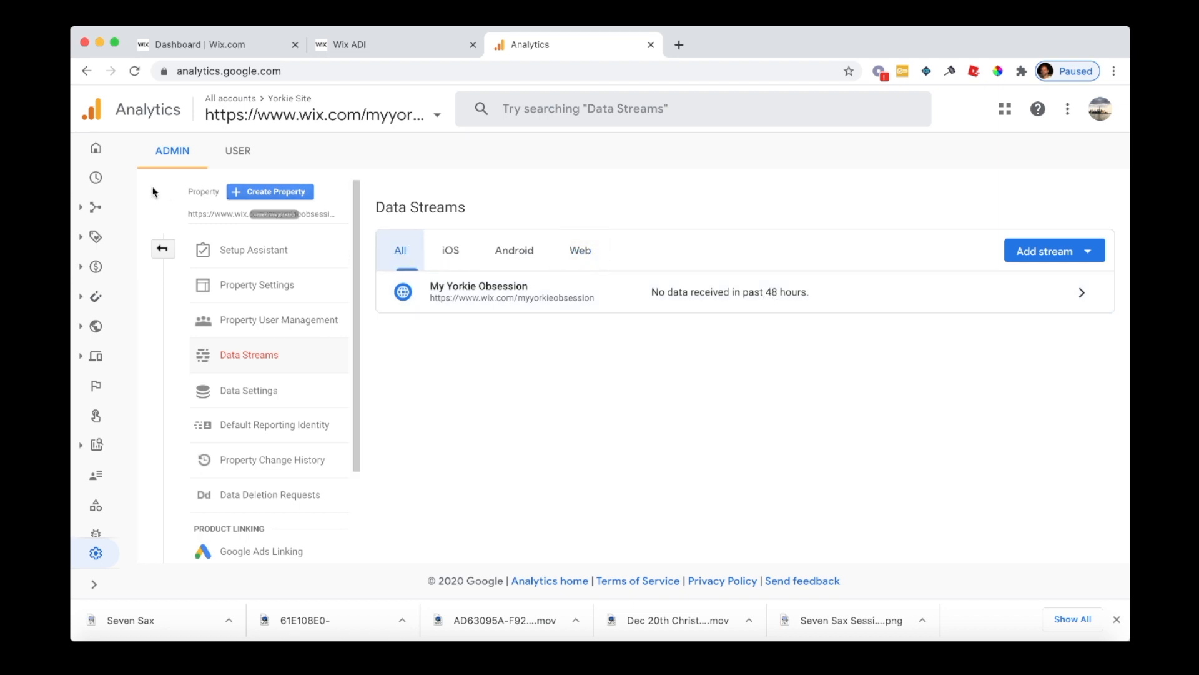
click(95, 150)
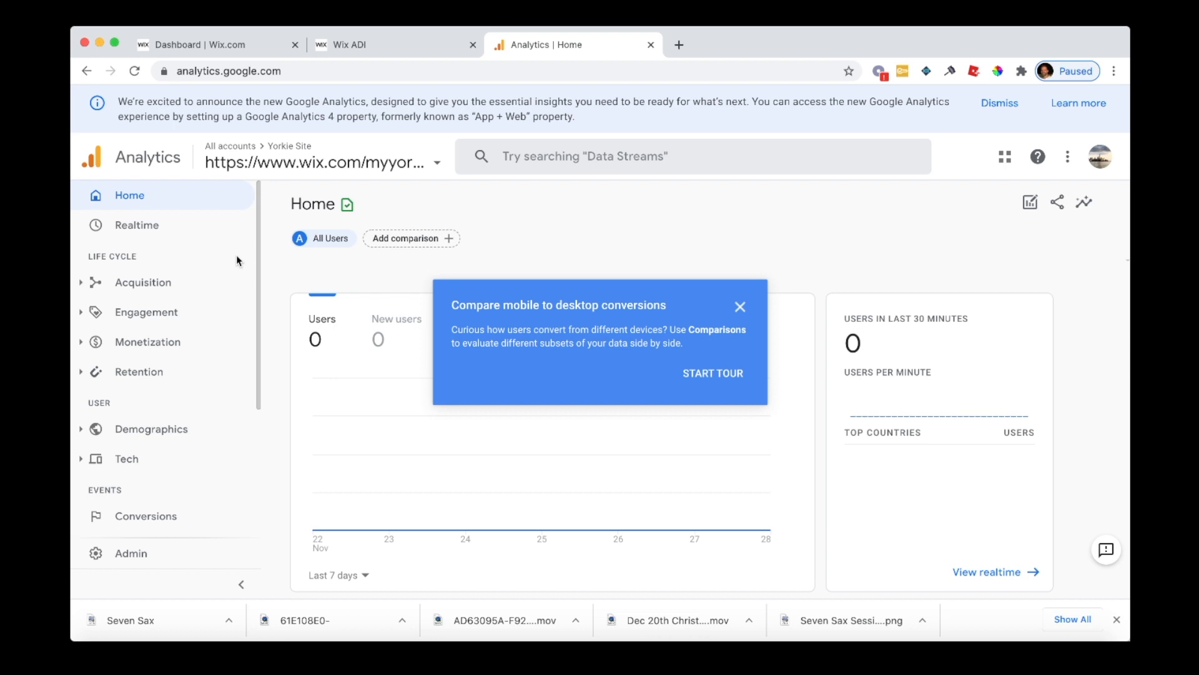
click(742, 308)
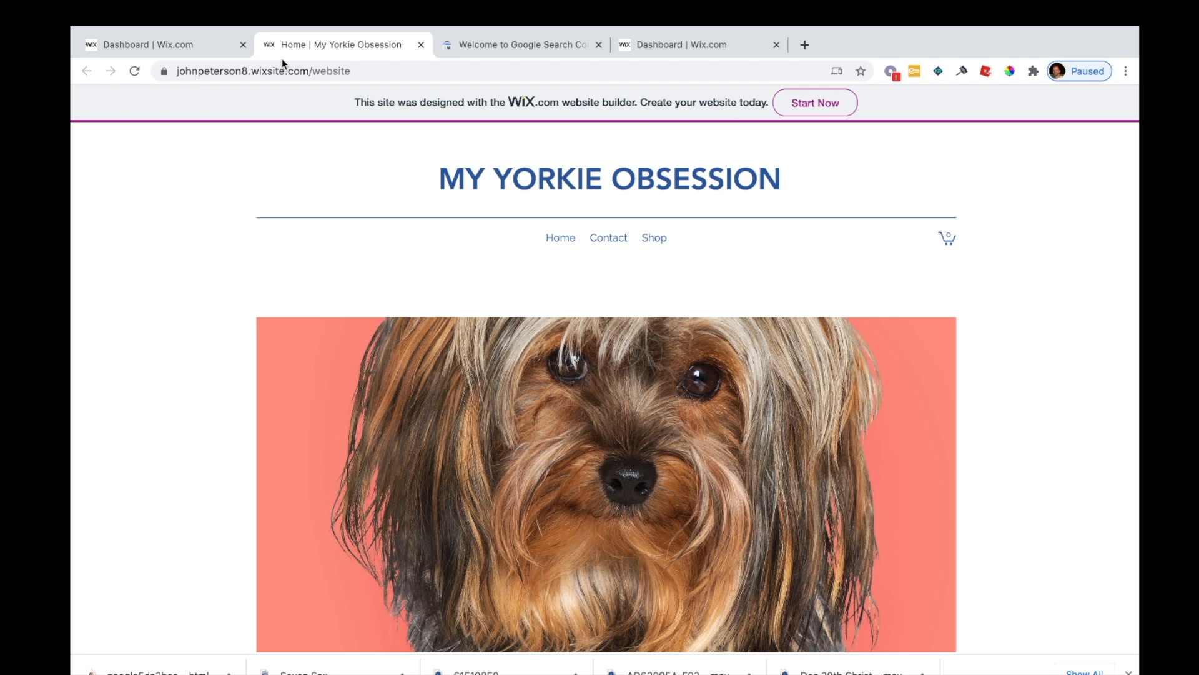
- Switch to Google Search Console, reopen Google Search Console Tools from the search results and start the property setup
click(566, 44)
click(81, 74)
click(85, 73)
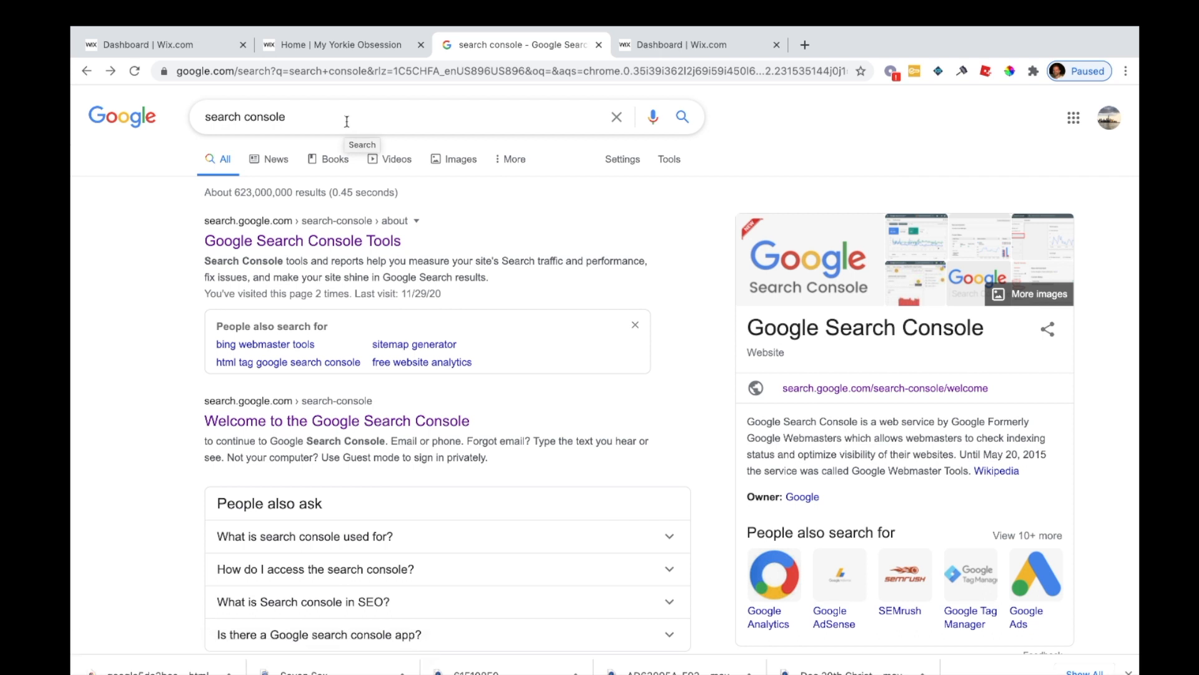
click(356, 242)
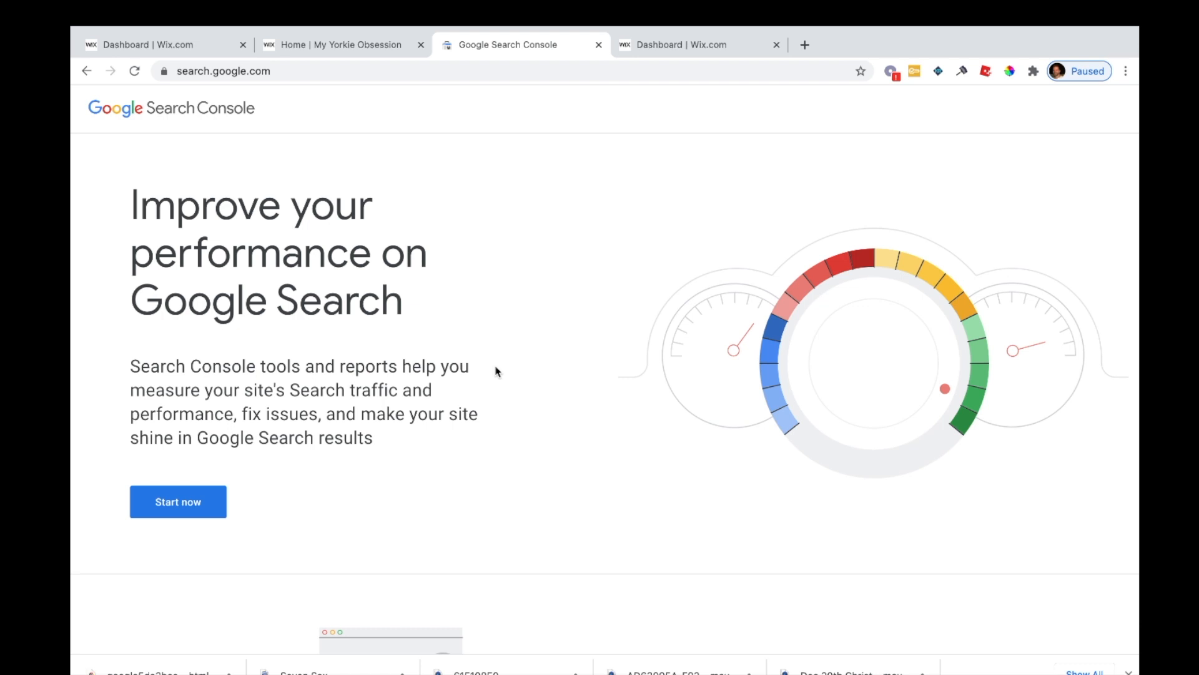
click(200, 500)
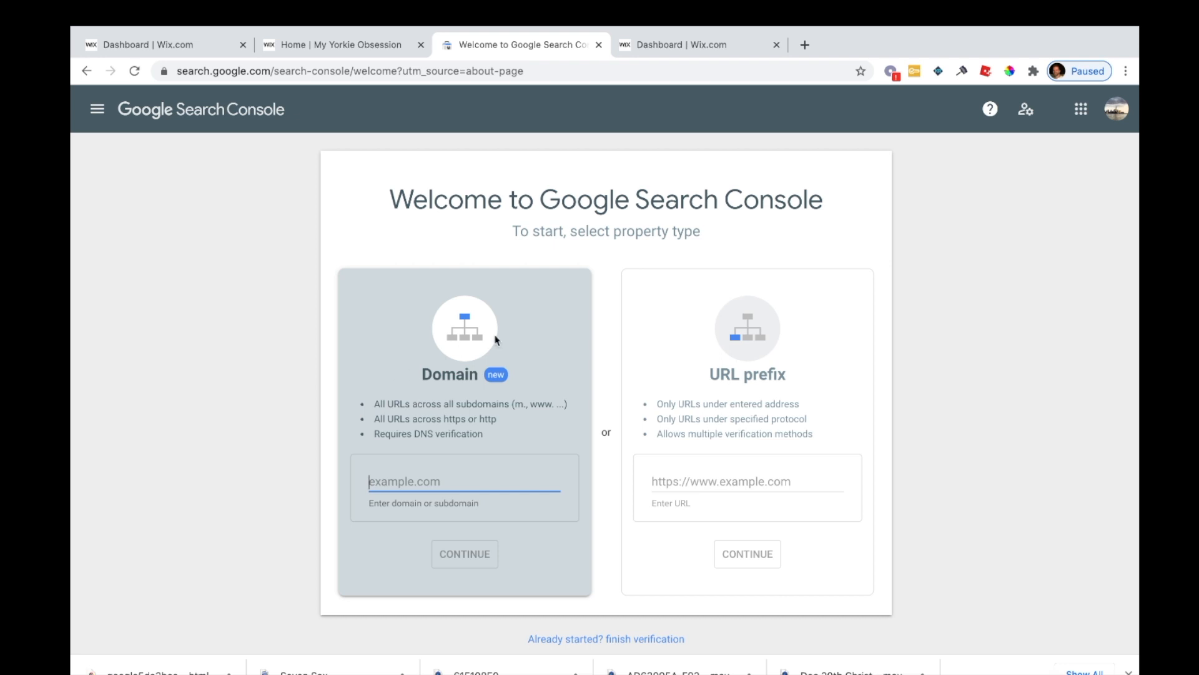
- Choose the URL prefix property type, enter the published site's full wixsite.com address ending in /website, and check the entry
click(670, 279)
click(719, 482)
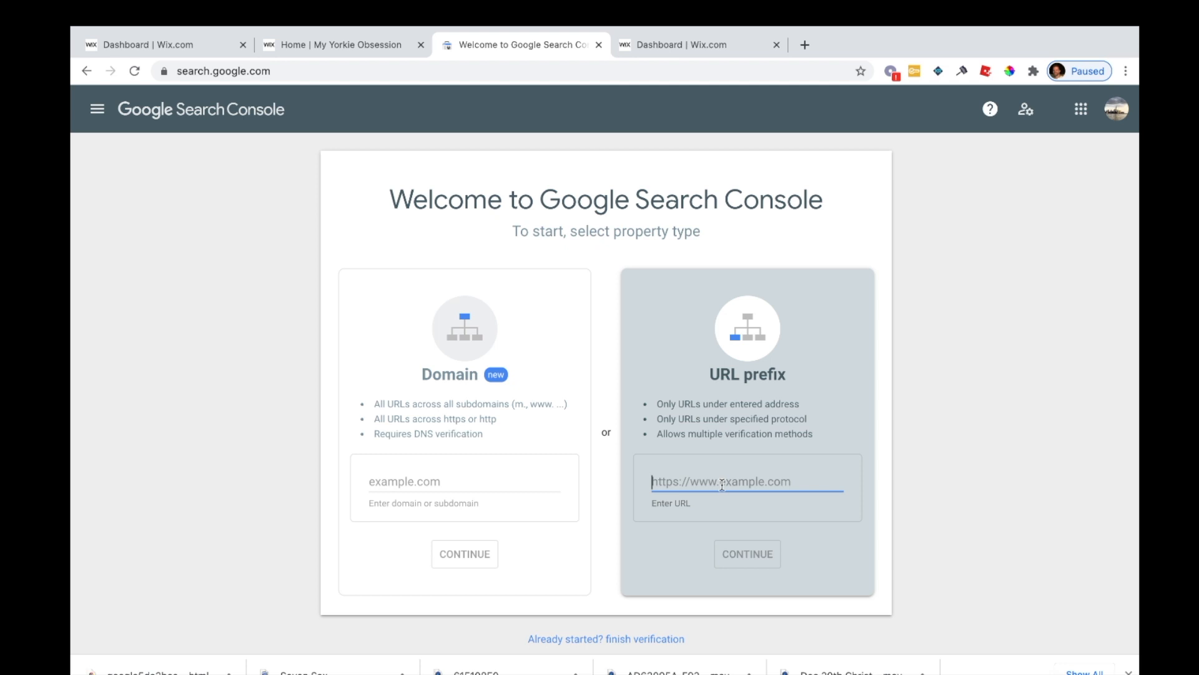
text(https://johnpeterson8.wixsite.com/website)
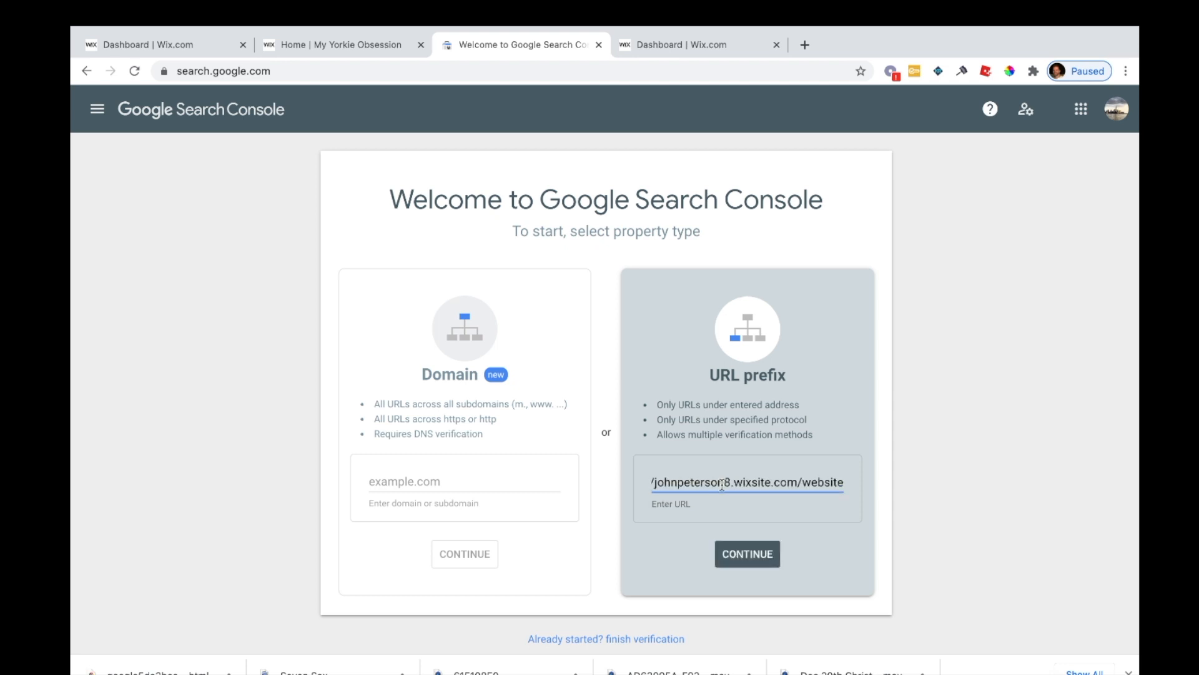
scroll(722, 485, left, 2)
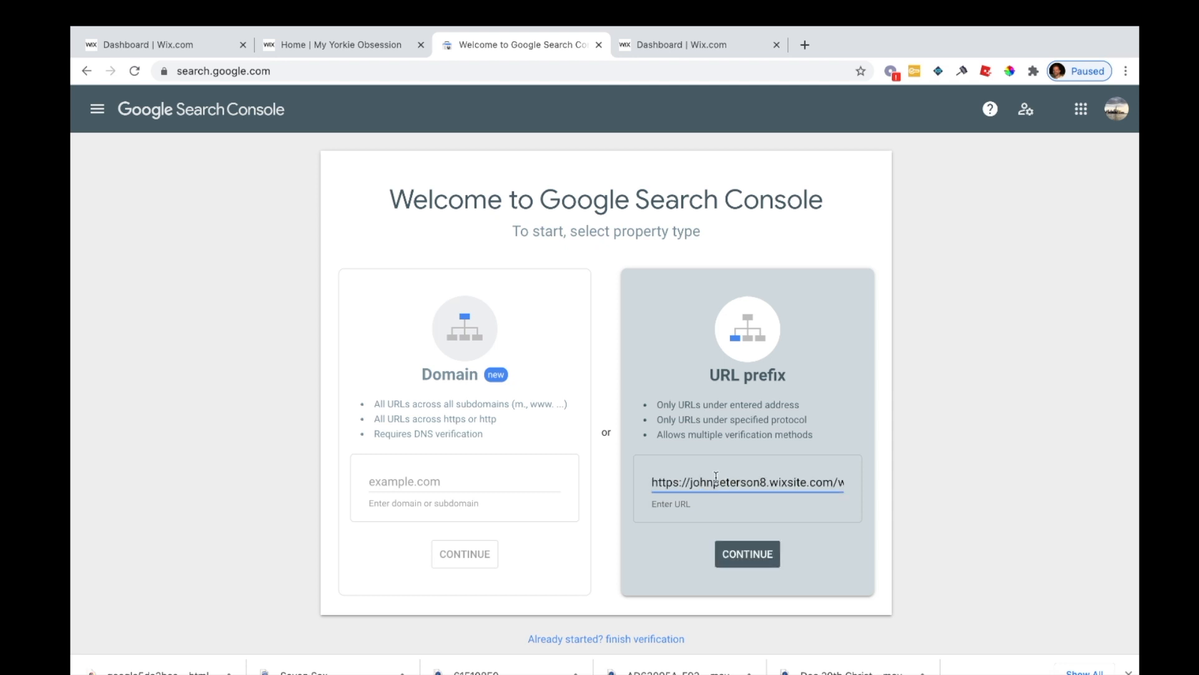
scroll(716, 480, right, 2)
scroll(716, 480, left, 2)
scroll(715, 479, right, 2)
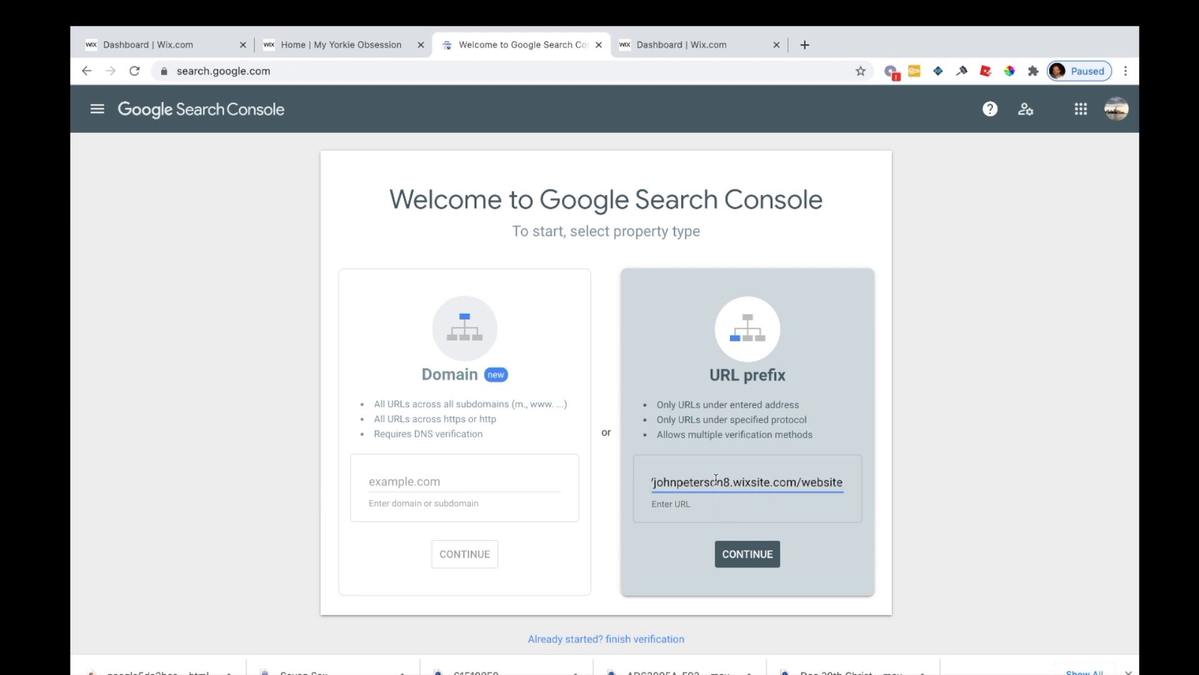
- Review the full site address entered for the URL prefix property and continue to ownership verification
scroll(716, 479, left, 2)
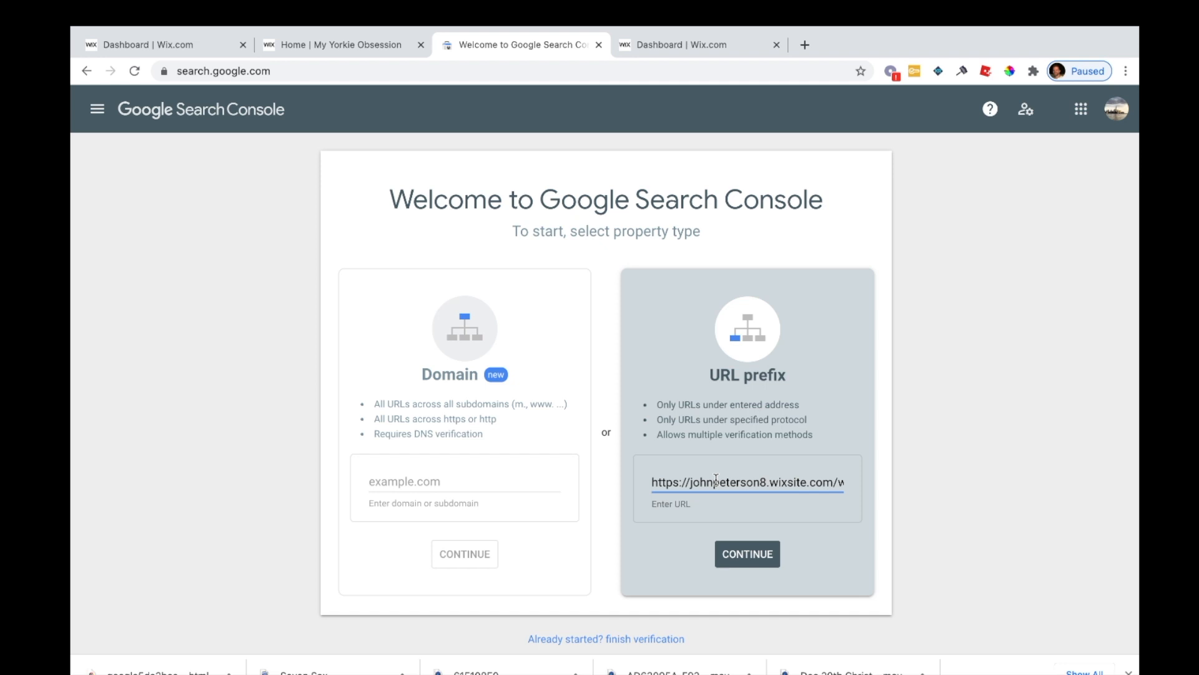
mouse_move(664, 483)
mouse_down()
mouse_move(876, 489)
mouse_move(639, 488)
mouse_move(666, 482)
mouse_up()
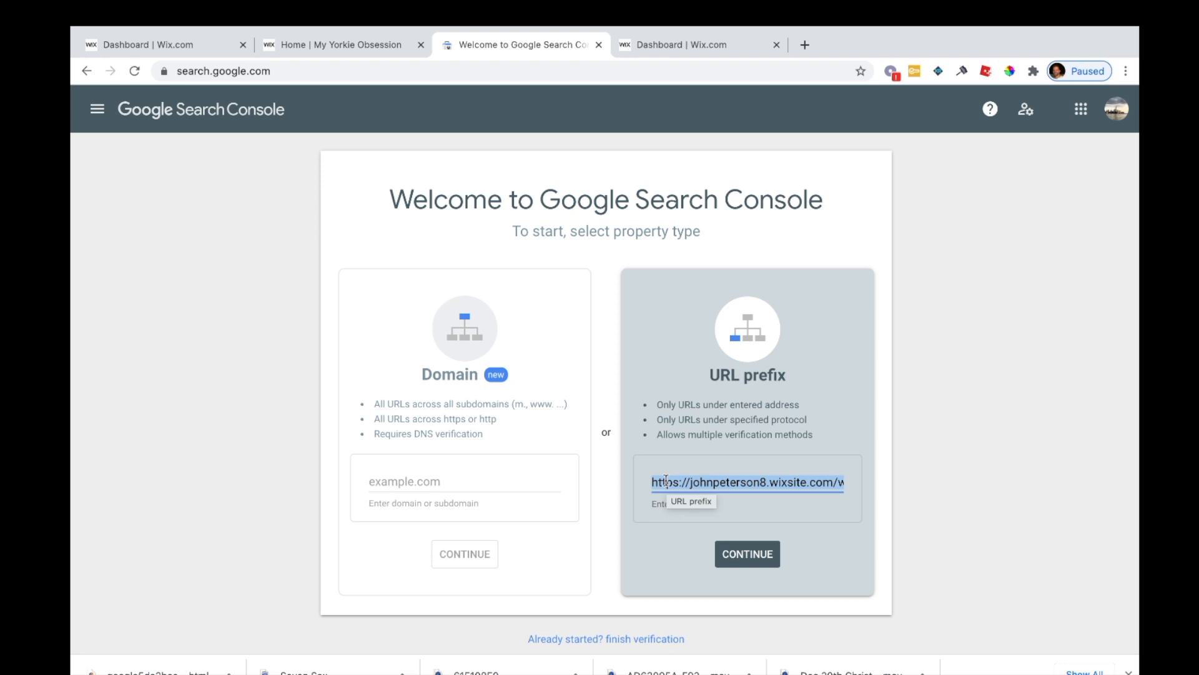
click(717, 481)
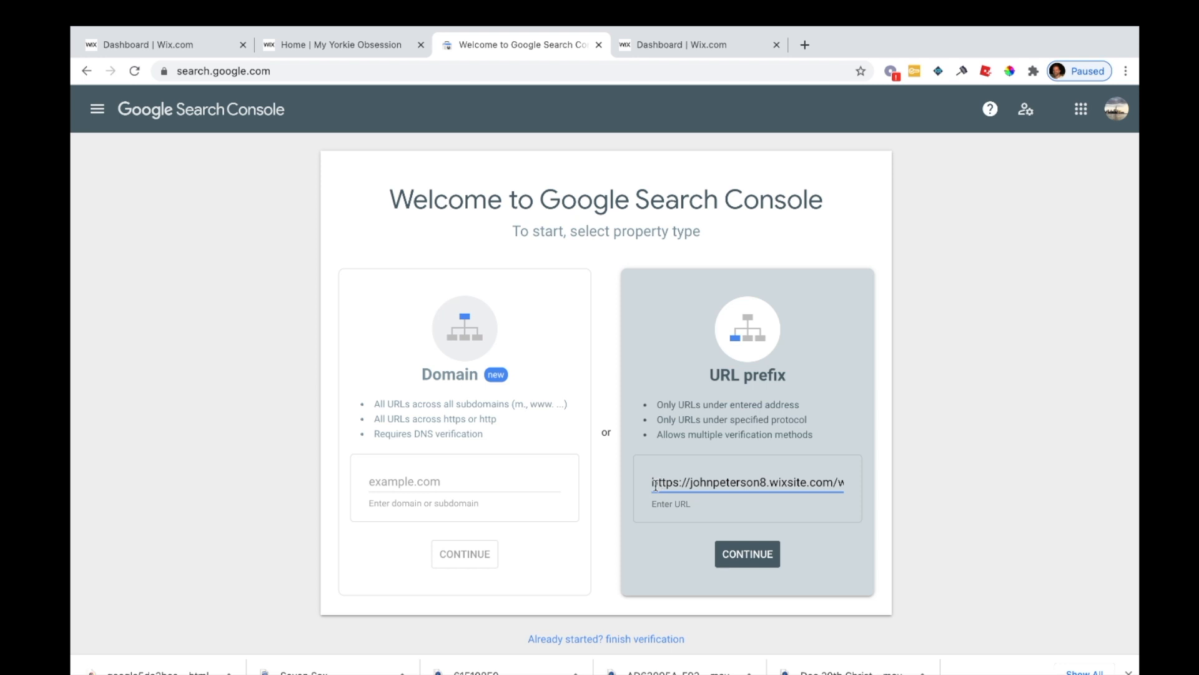
drag(725, 483, 896, 481)
drag(773, 482, 640, 484)
click(687, 480)
scroll(697, 486, right, 1)
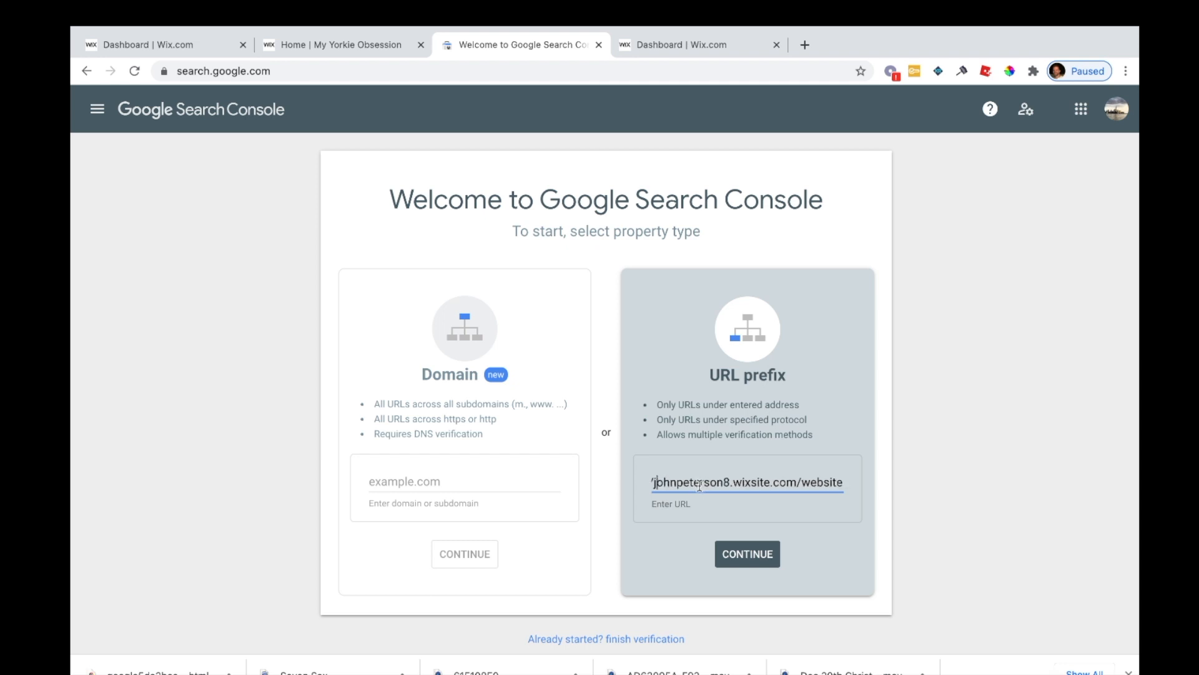
click(758, 558)
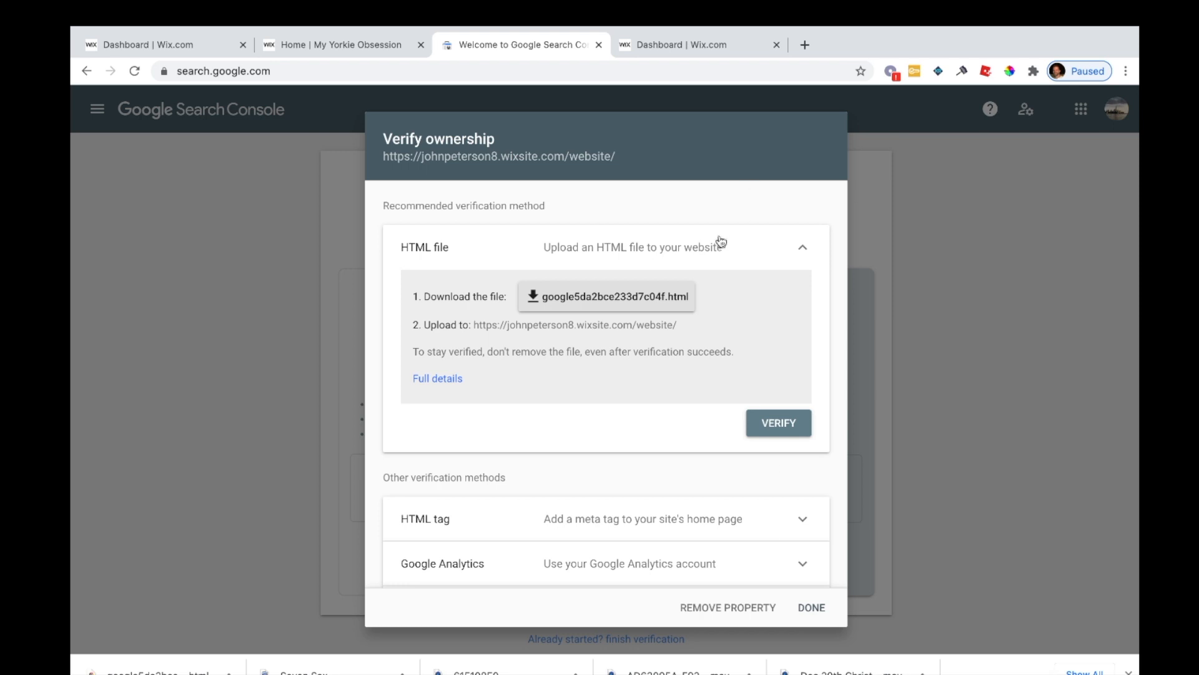
- Look through the ownership verification methods, expand the HTML tag method and copy its meta tag
scroll(445, 248, down, 3)
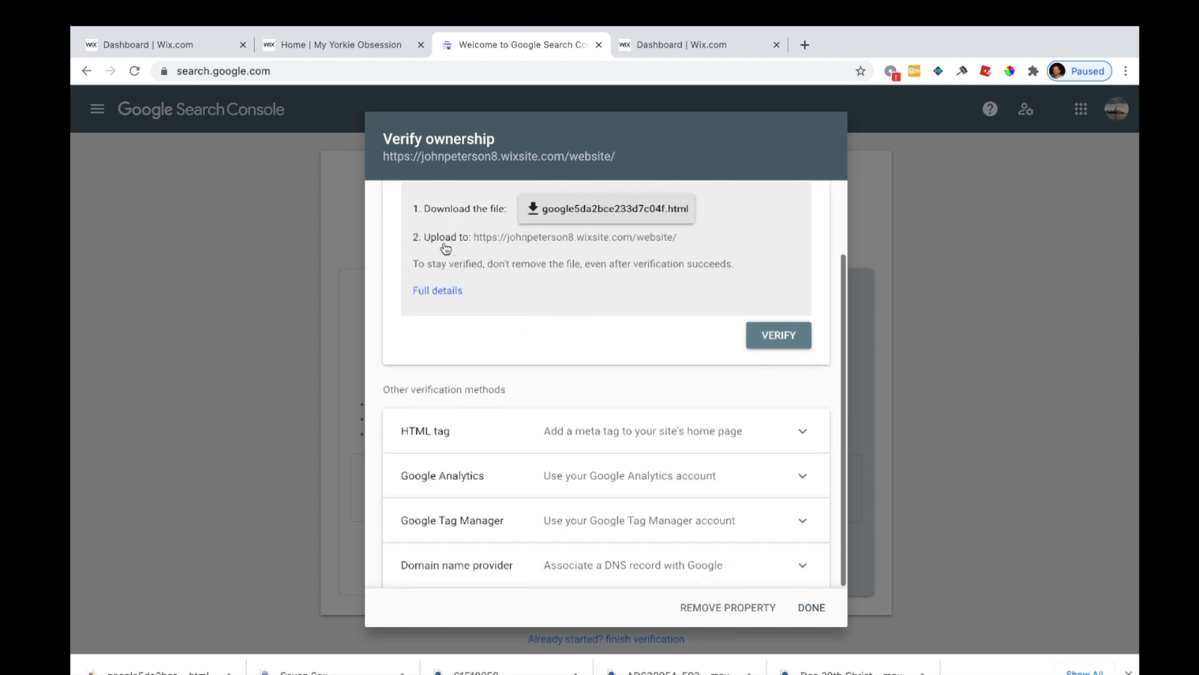
scroll(448, 248, up, 3)
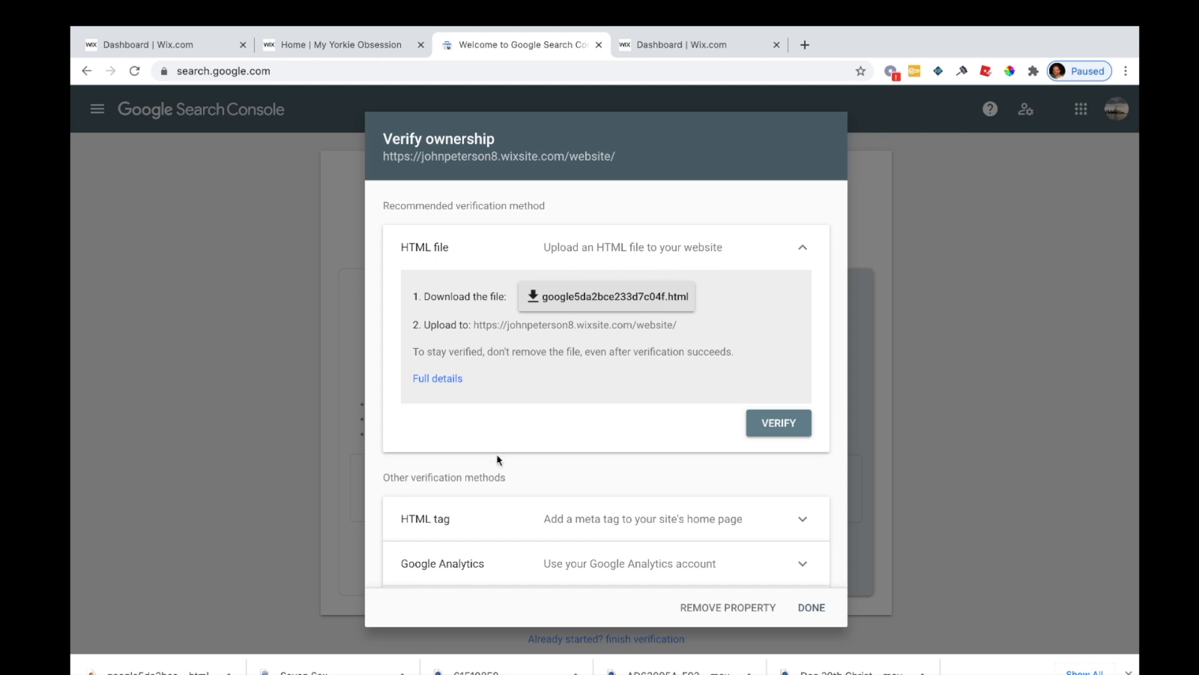
click(697, 528)
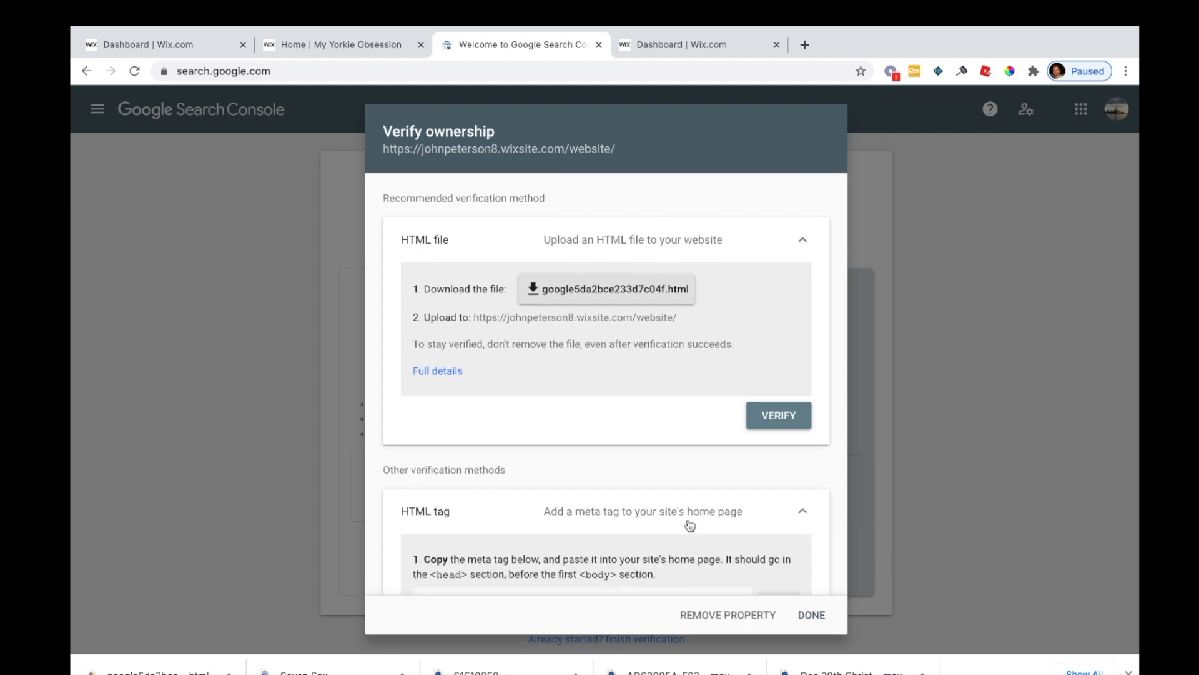
scroll(505, 489, down, 1)
scroll(582, 500, down, 2)
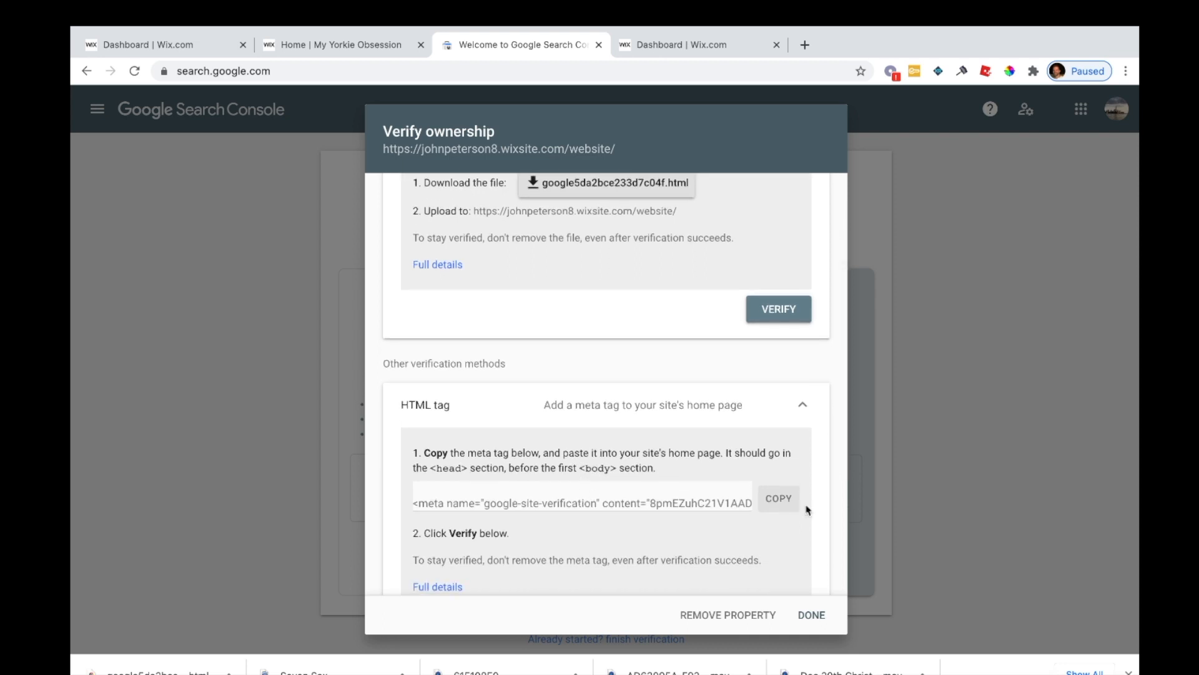
click(784, 501)
- Switch to the Wix dashboard, view the site's published blog posts and return to the dashboard home
click(359, 45)
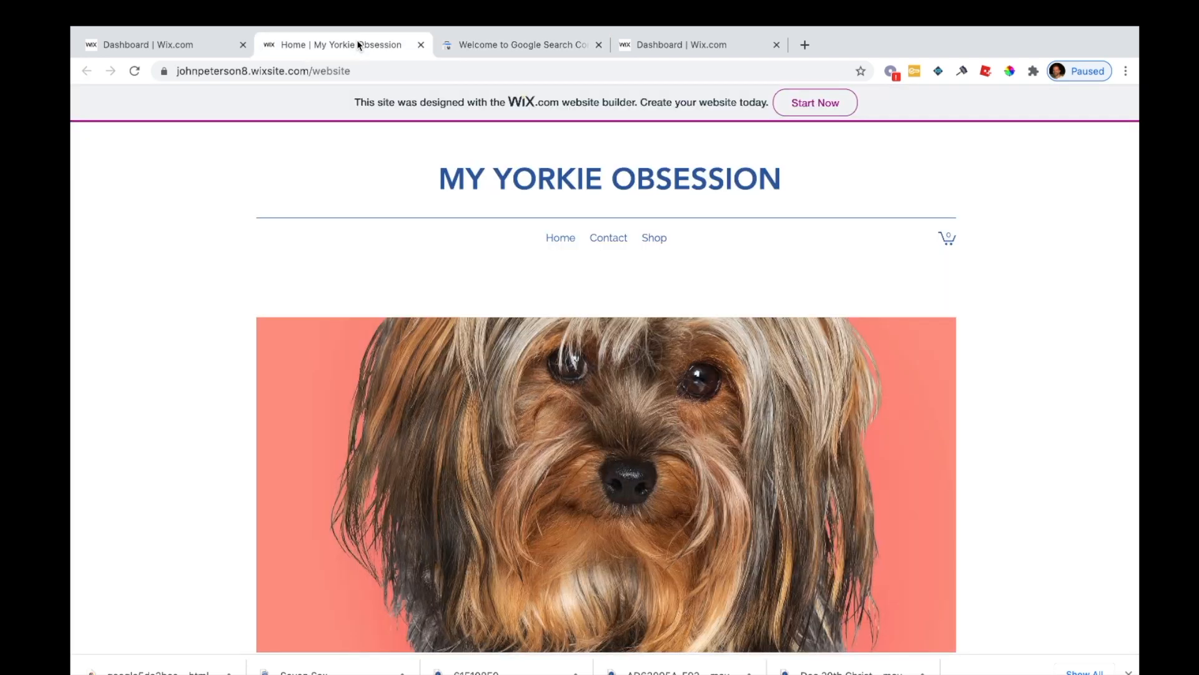
click(171, 44)
click(537, 190)
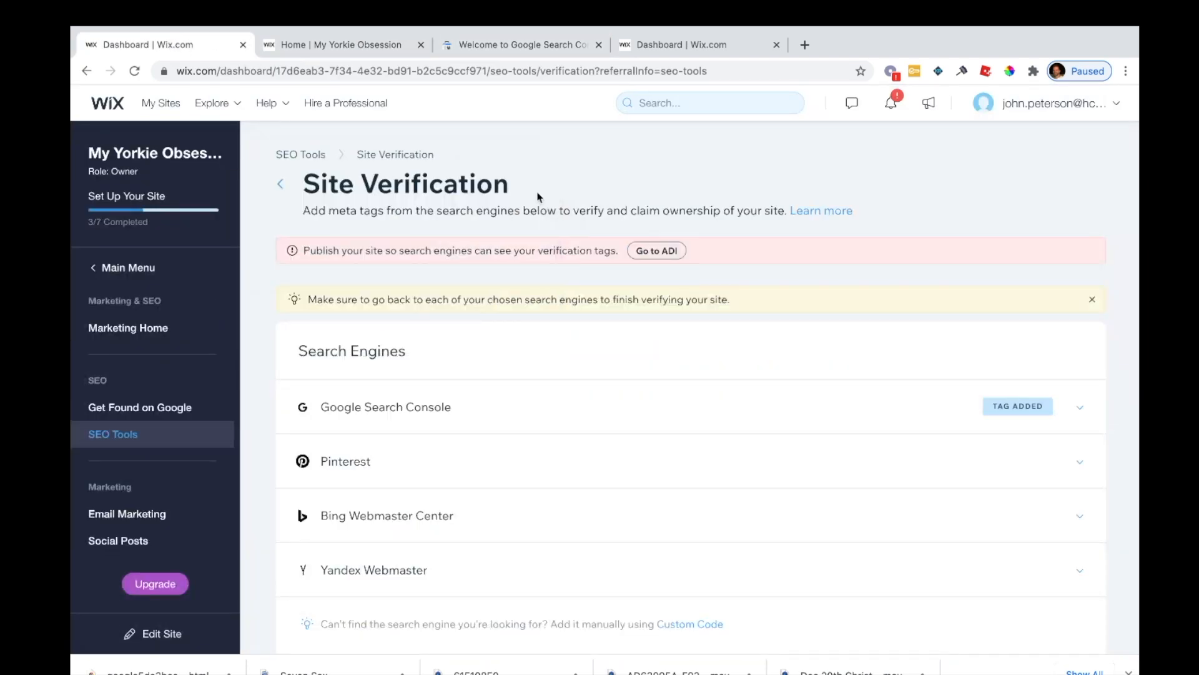
click(135, 266)
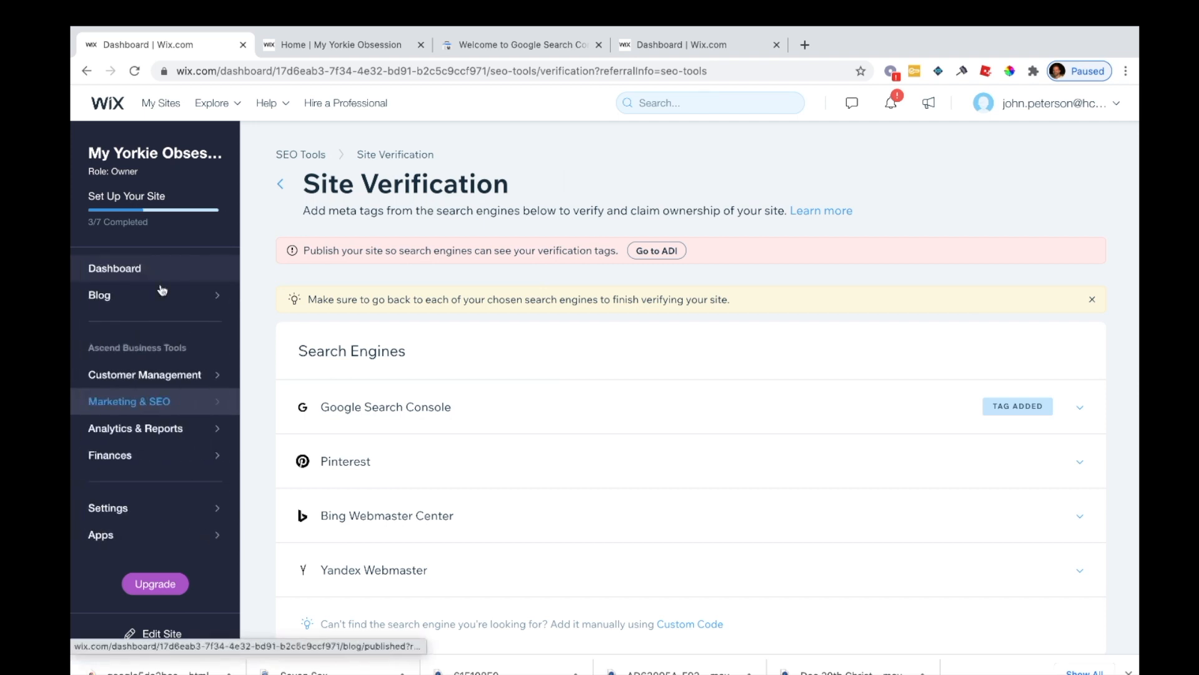
click(107, 295)
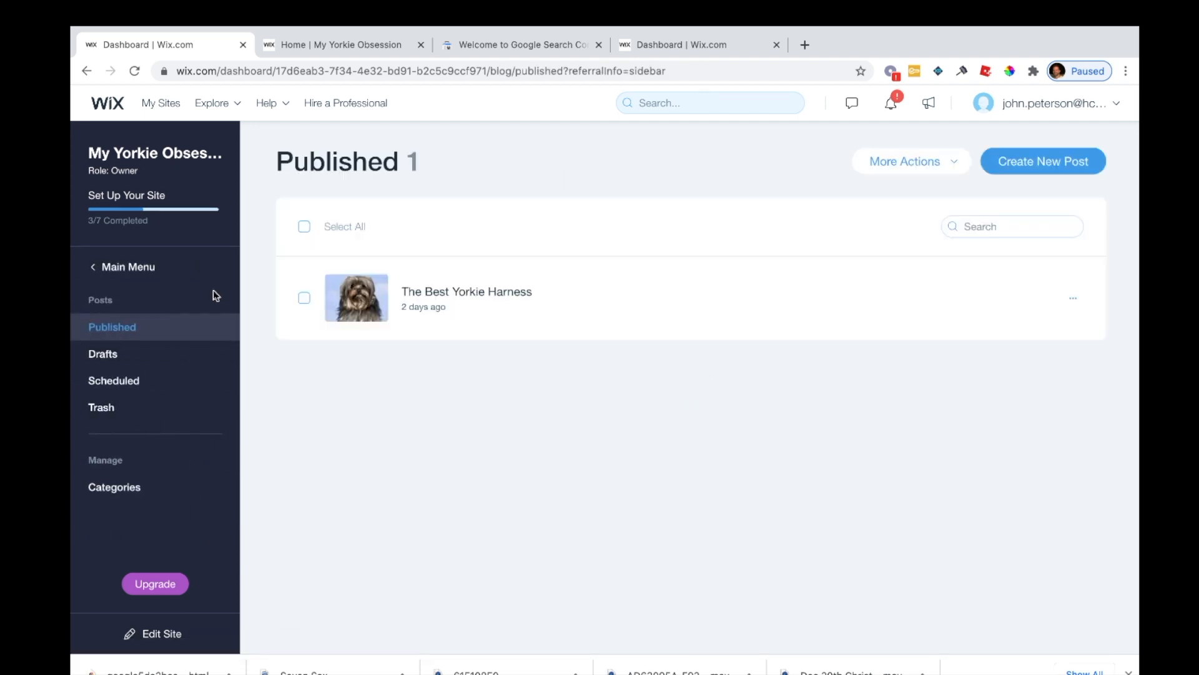
click(124, 268)
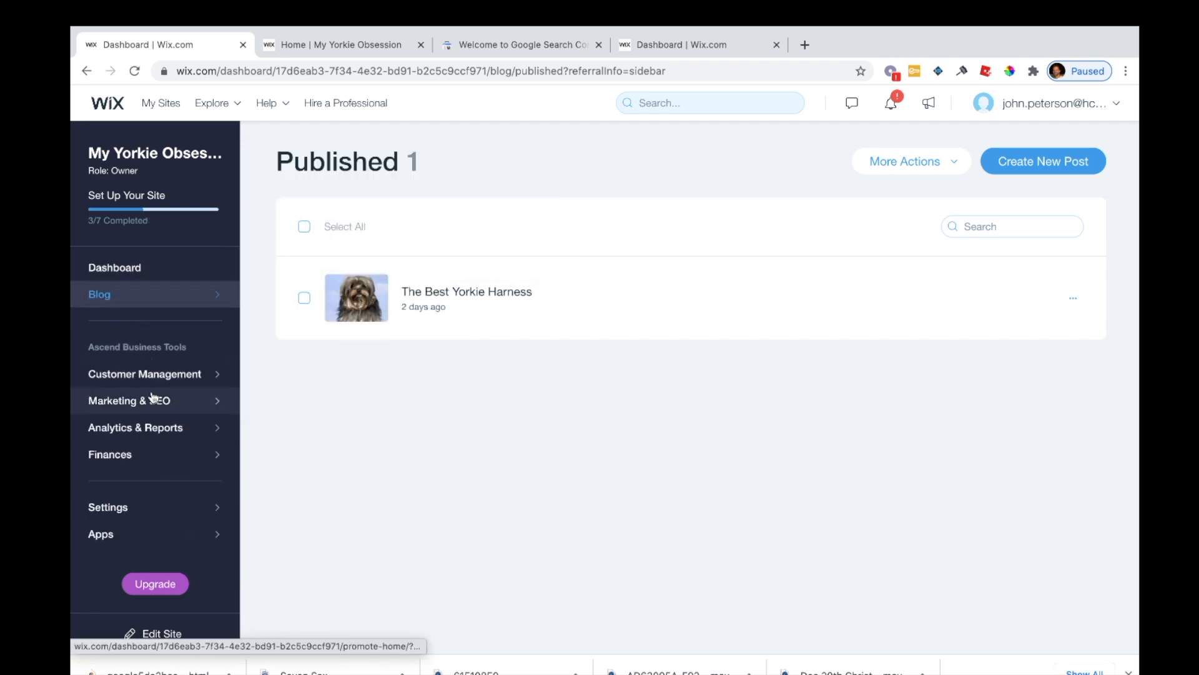
click(119, 269)
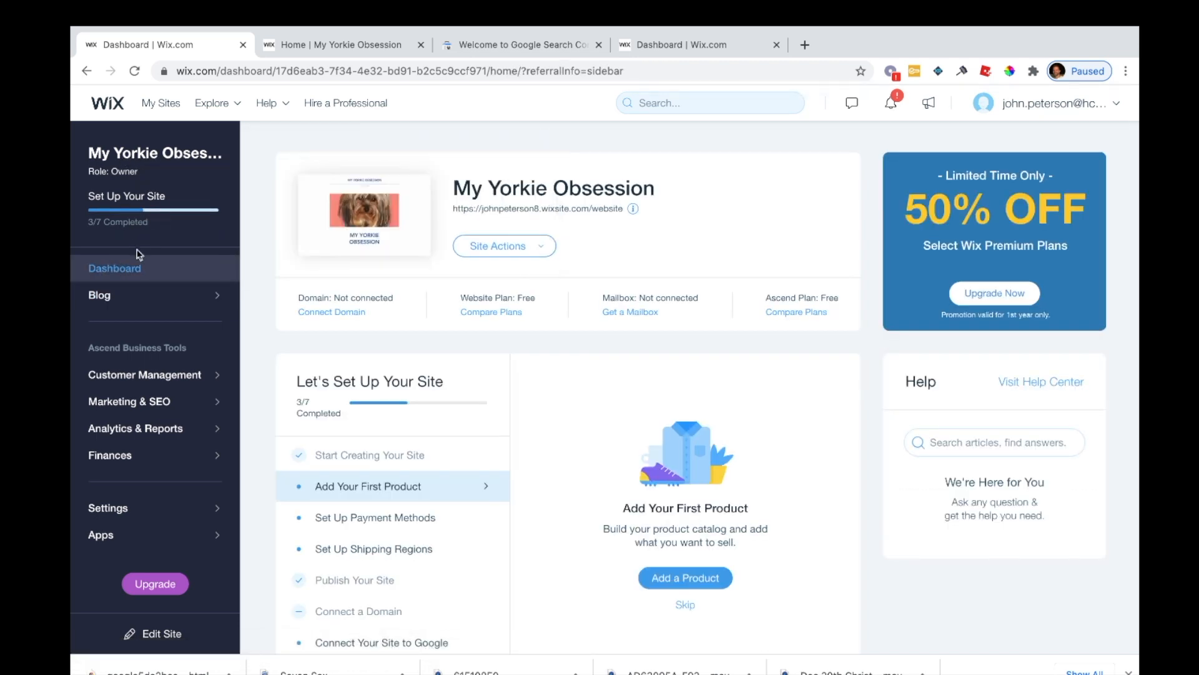
- Open Site Verification from the SEO Tools and look over the listed search engines
mouse_move(126, 378)
mouse_move(133, 406)
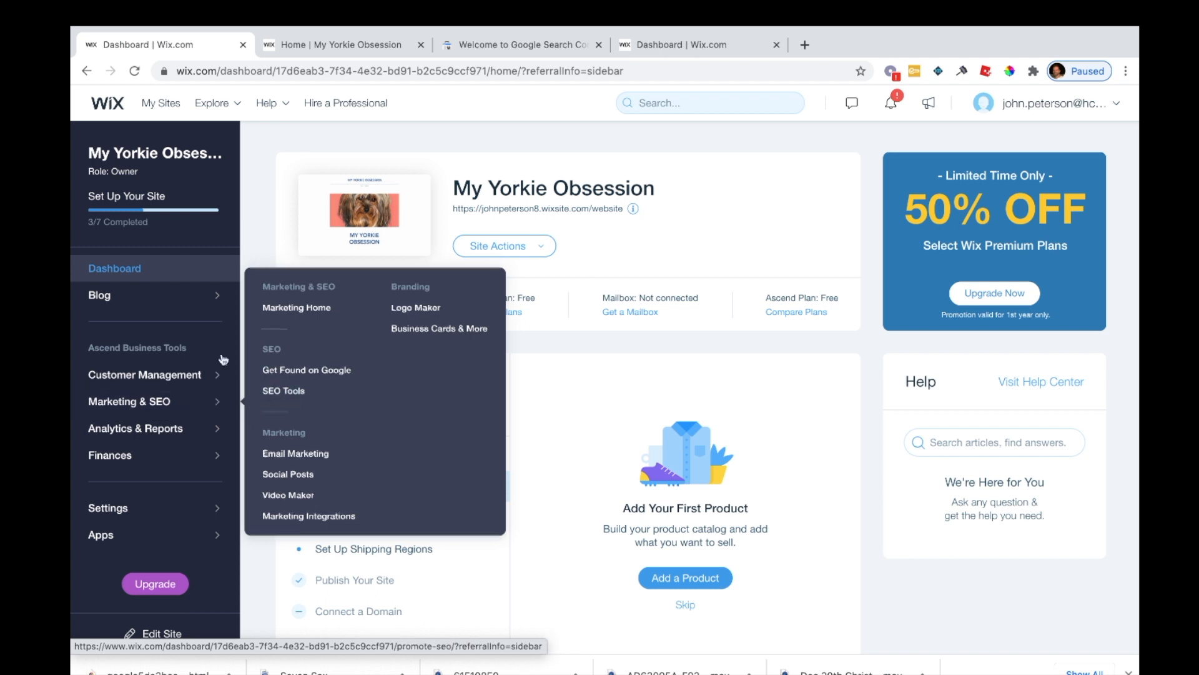
click(294, 397)
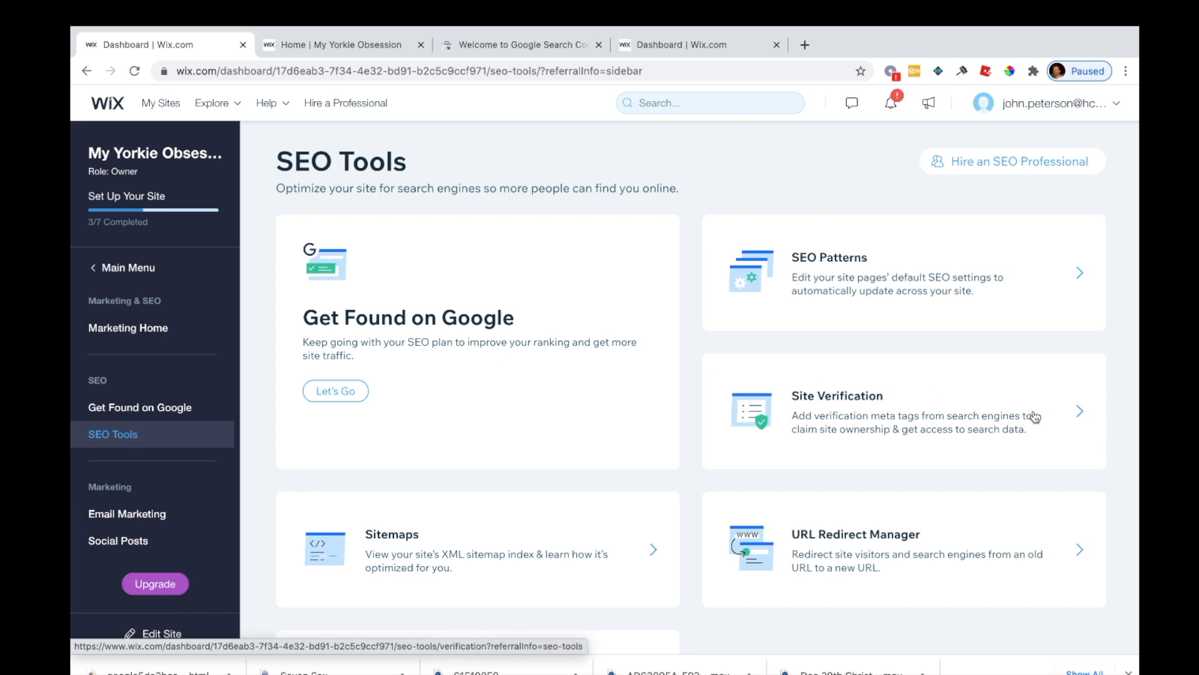
click(1056, 414)
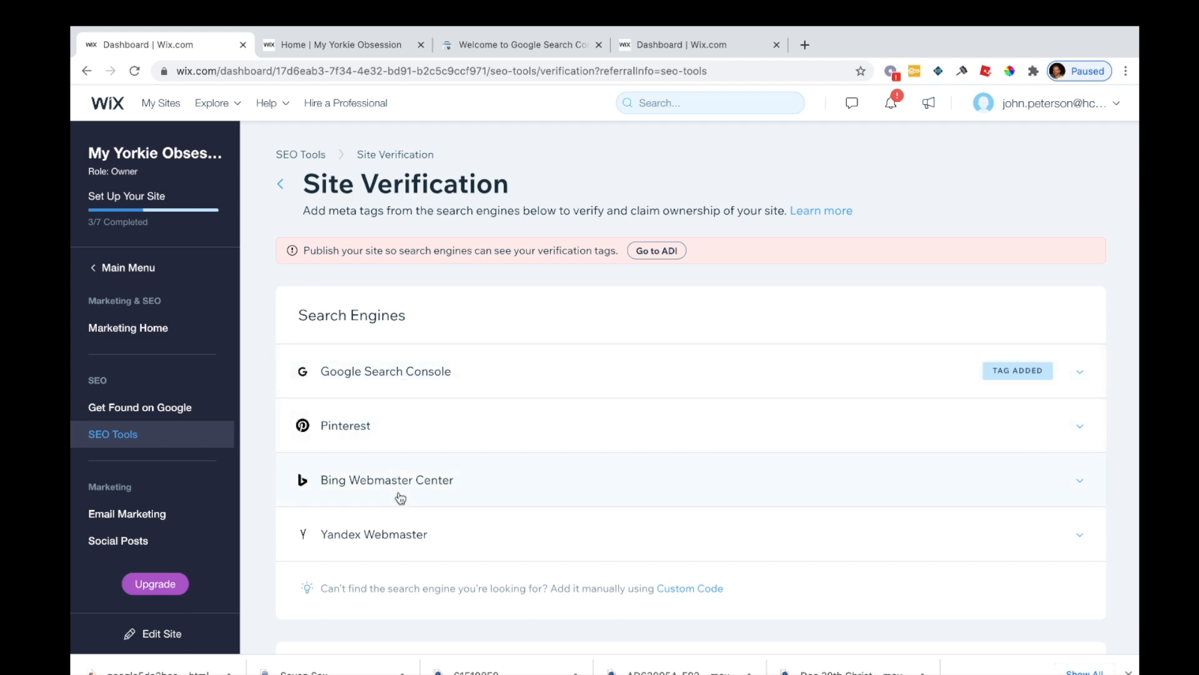
scroll(423, 542, down, 1)
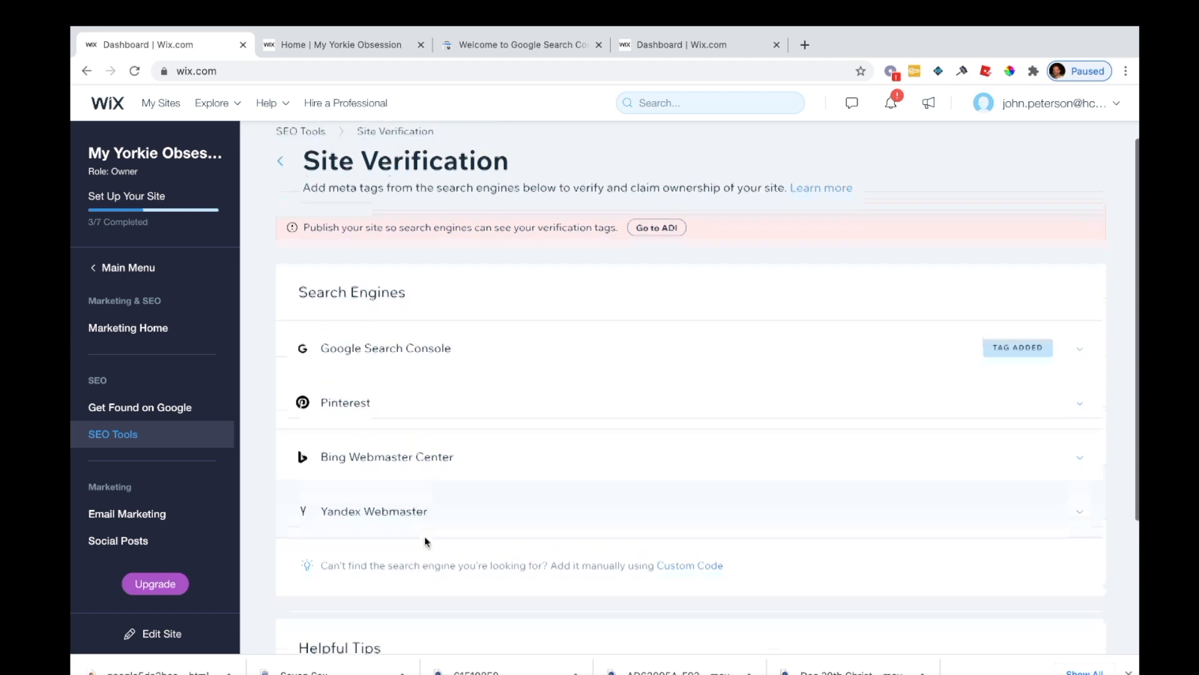
scroll(425, 542, down, 3)
scroll(431, 524, up, 3)
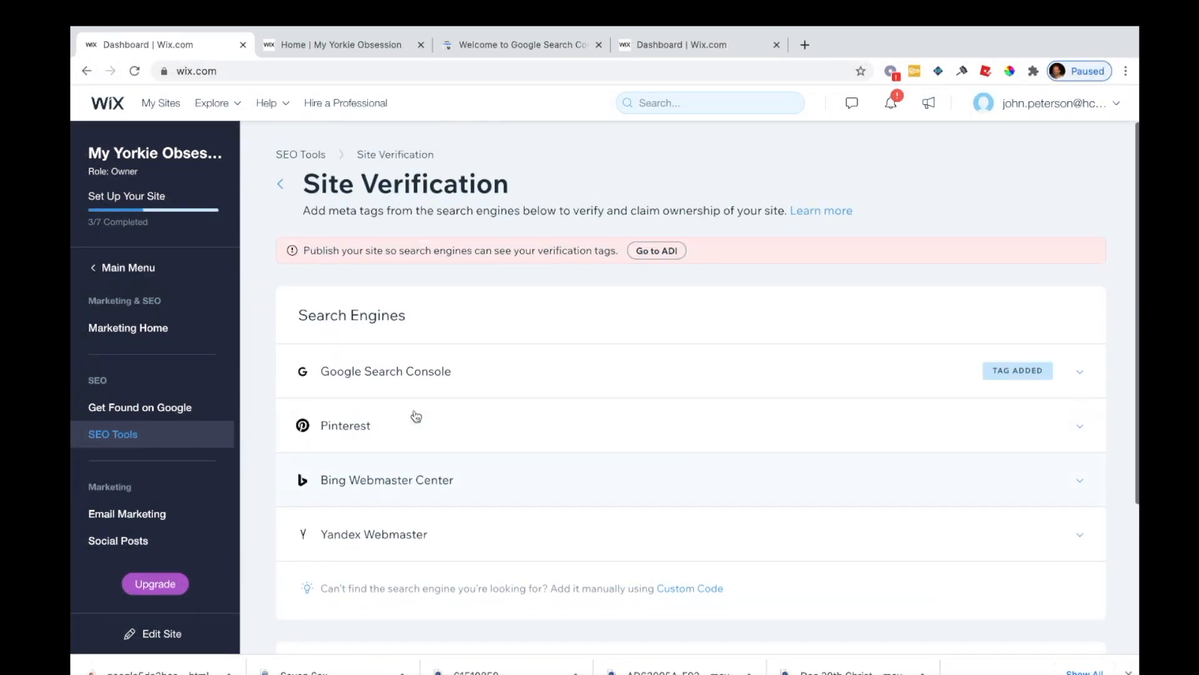
- Replace the Google Search Console Site Verification Tag with the copied meta tag and save it
click(405, 378)
drag(943, 455, 304, 451)
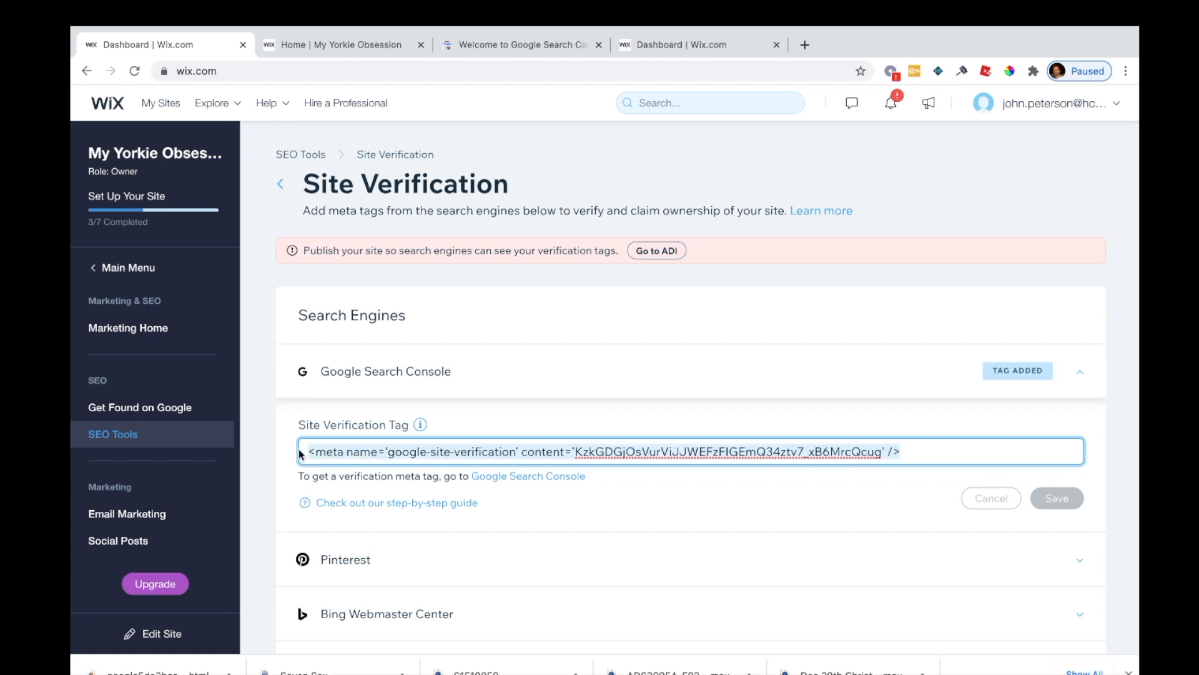
key(BackSpace)
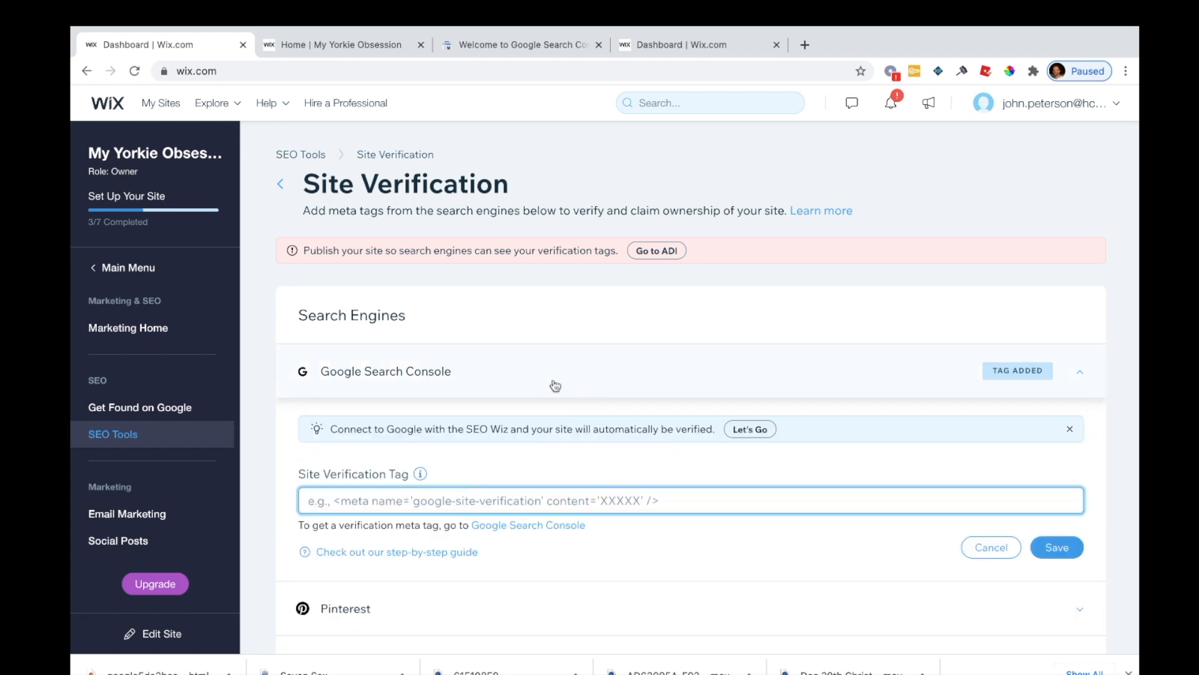
click(469, 382)
click(463, 383)
triple_click(469, 452)
key(ctrl+v)
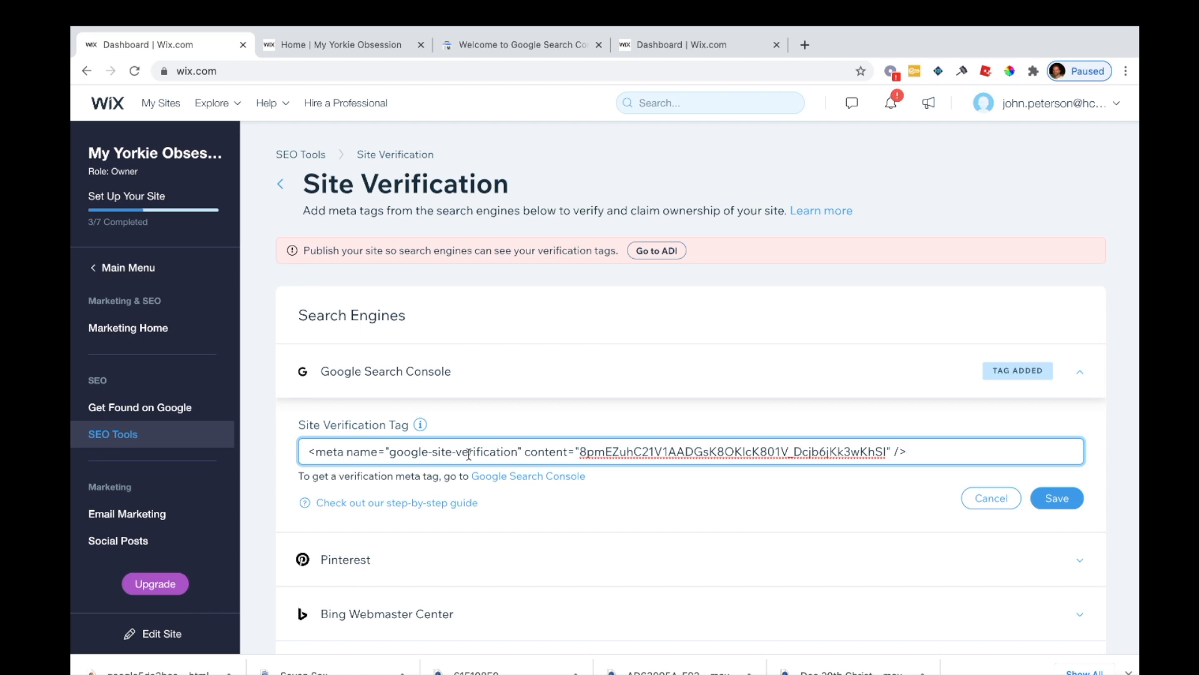
click(1071, 497)
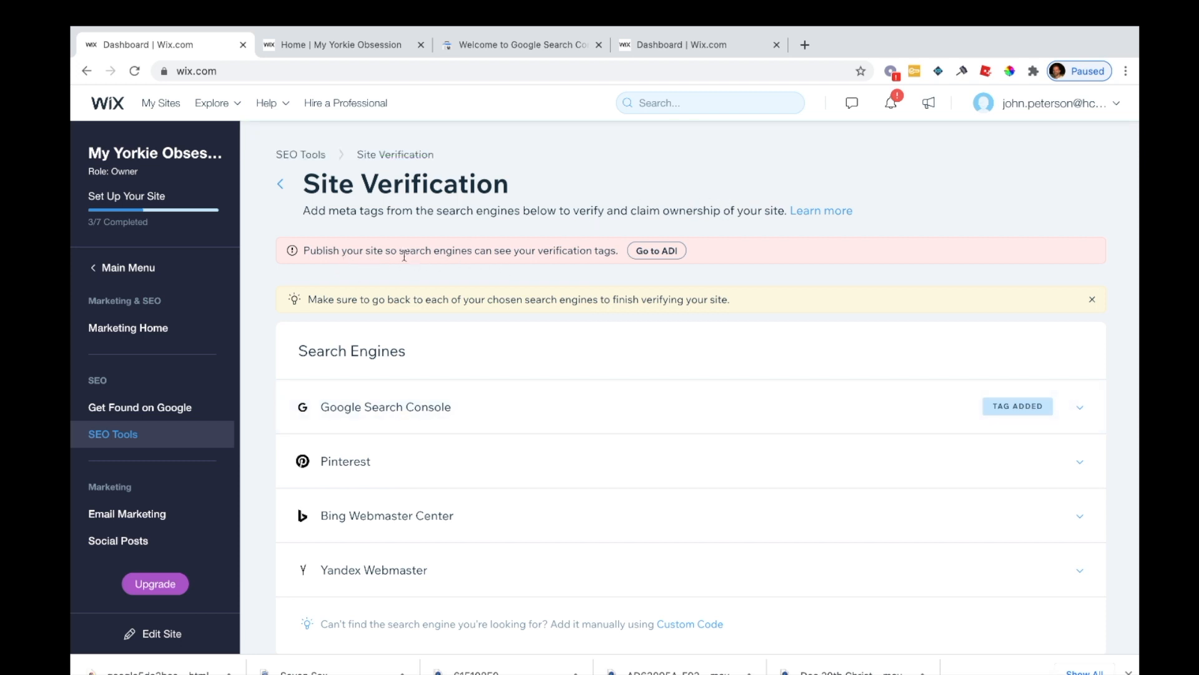
- Close the live site page and open My Yorkie Obsession from My Sites in the Wix ADI editor
click(316, 46)
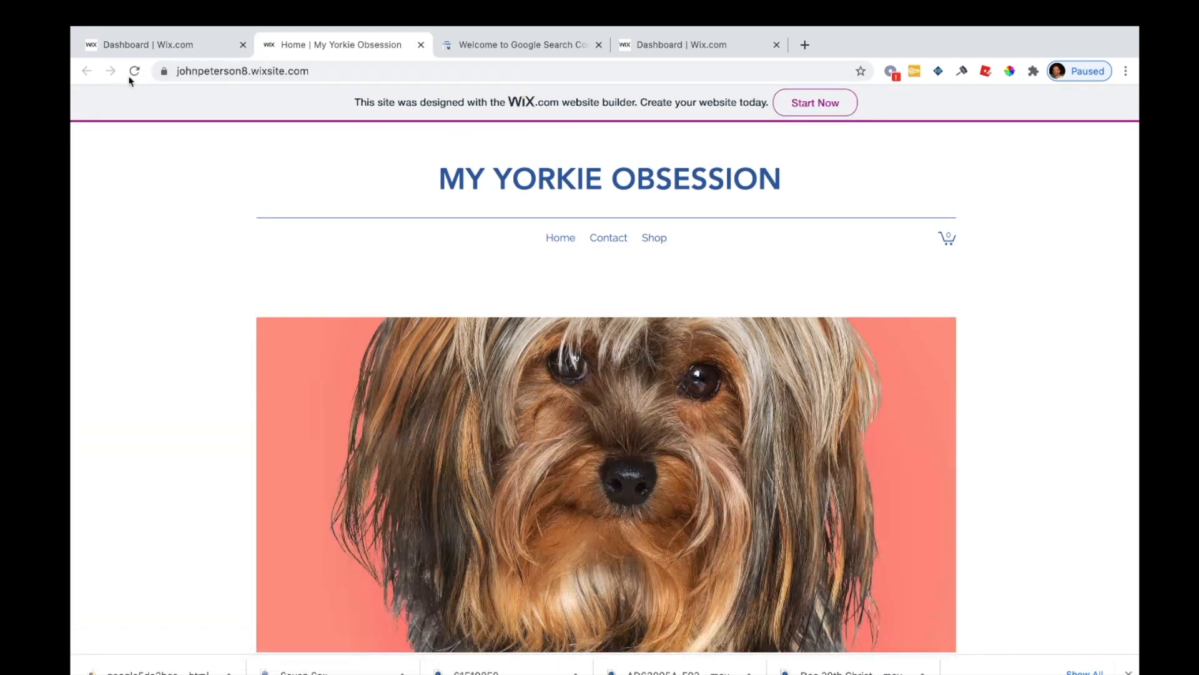
click(420, 43)
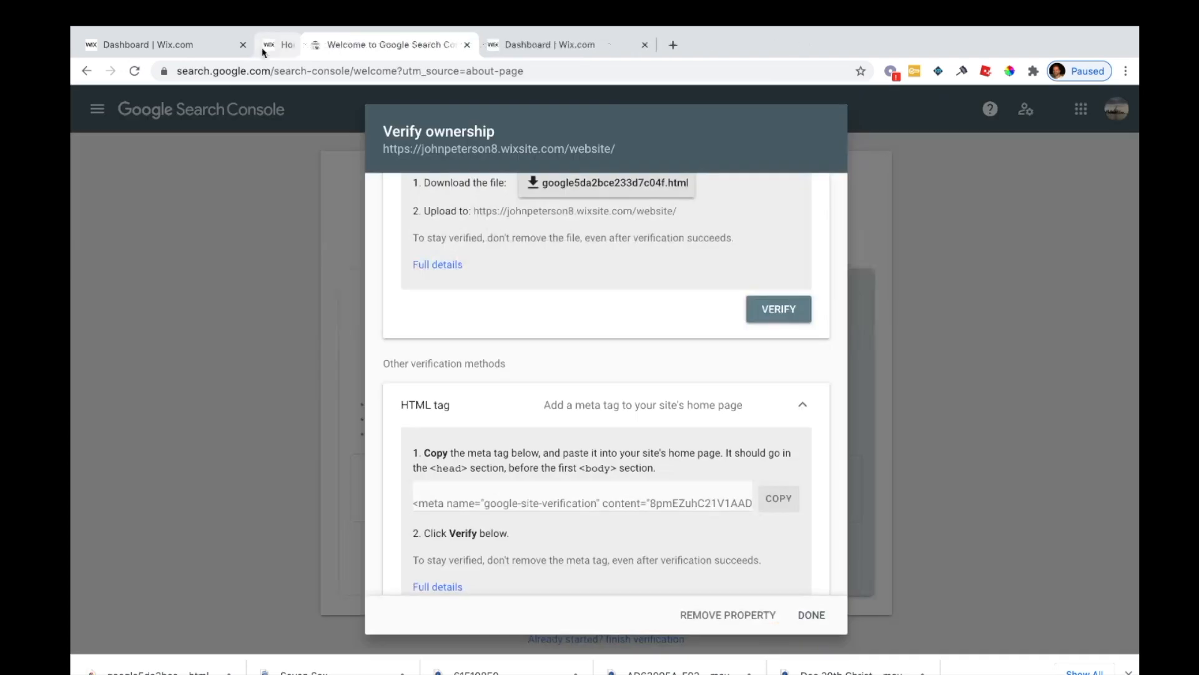
click(161, 49)
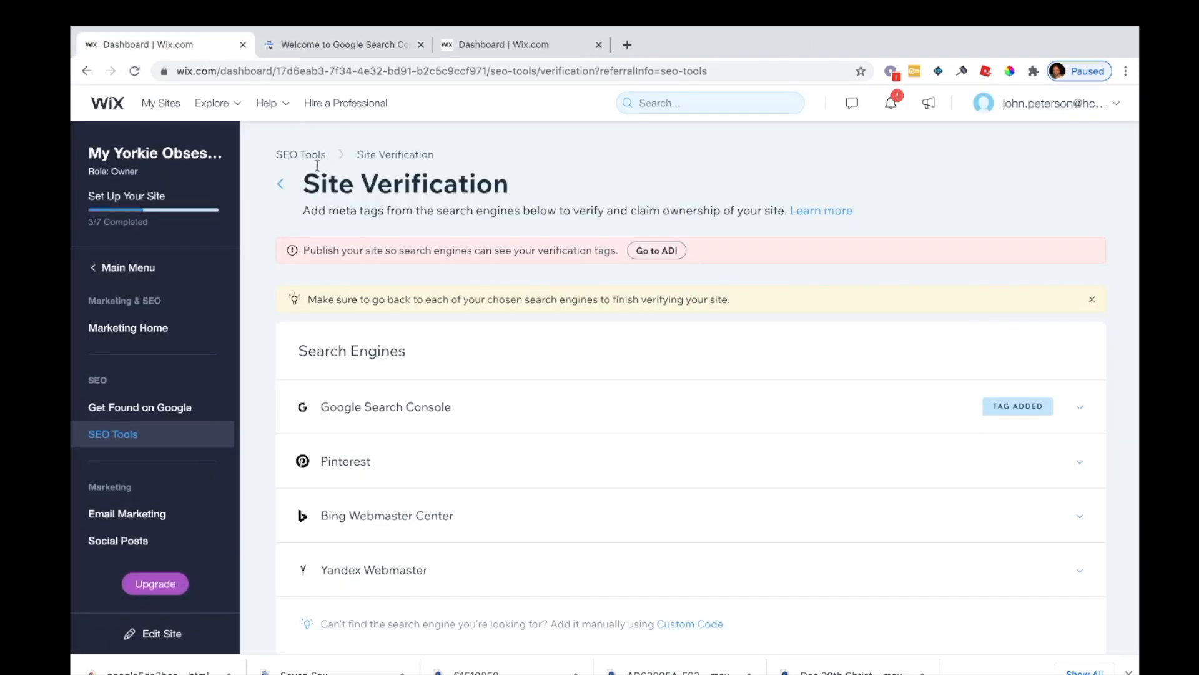
click(175, 107)
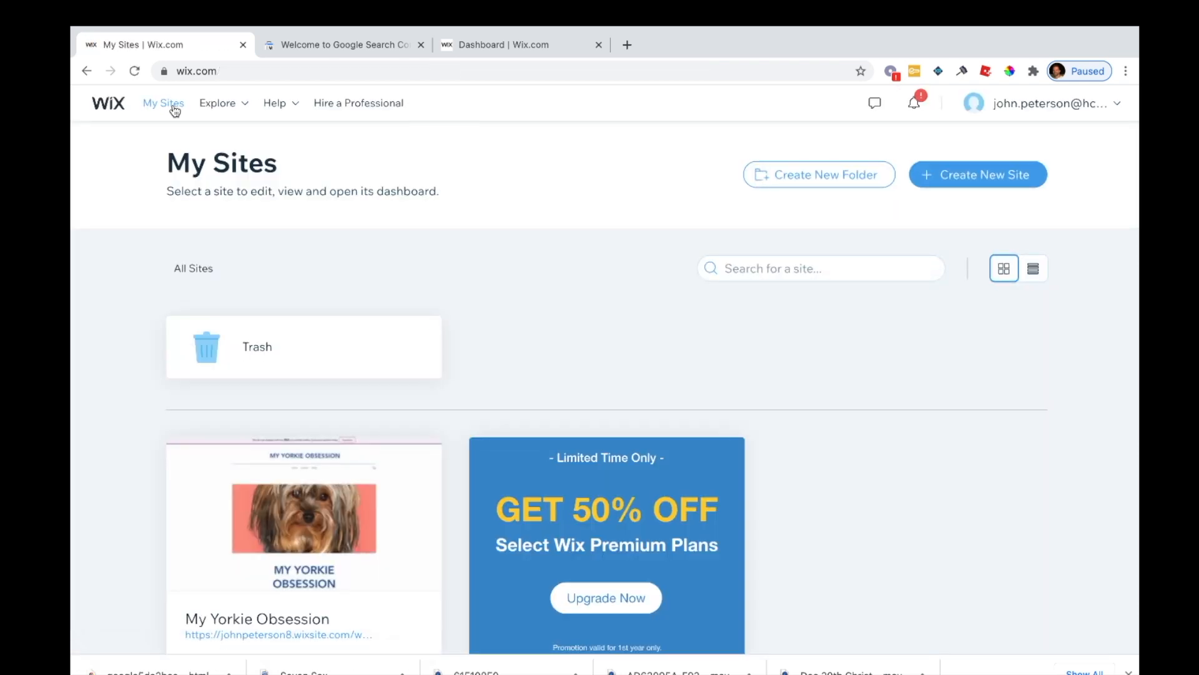
mouse_move(375, 480)
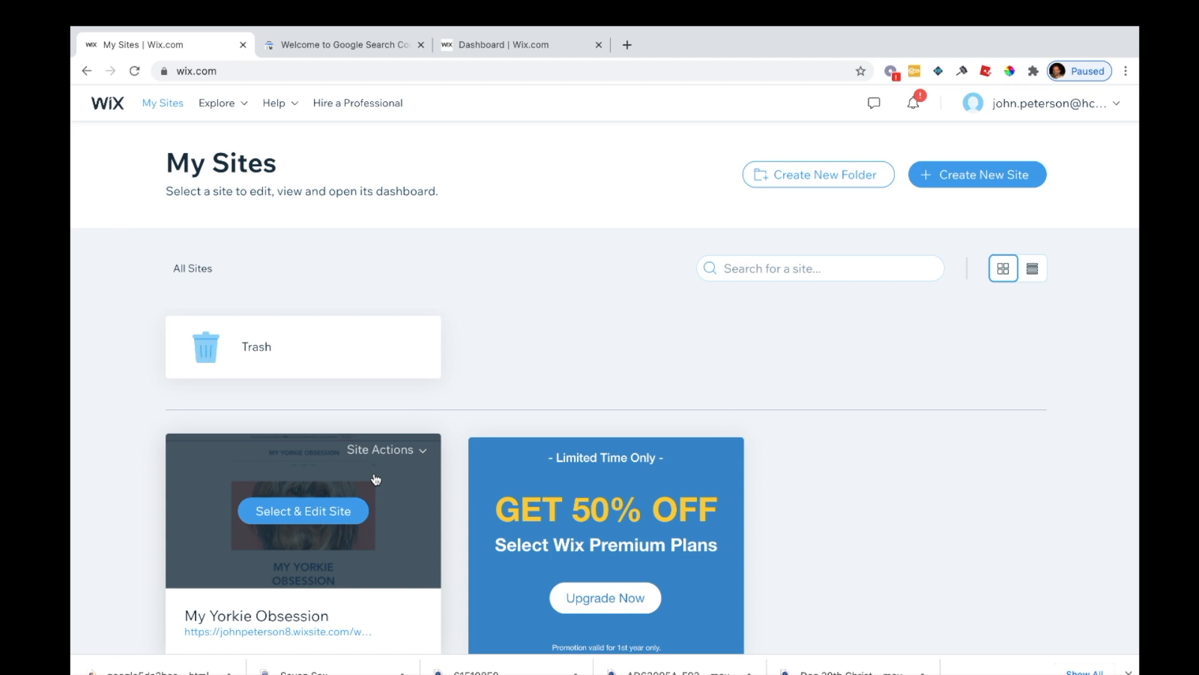
click(338, 512)
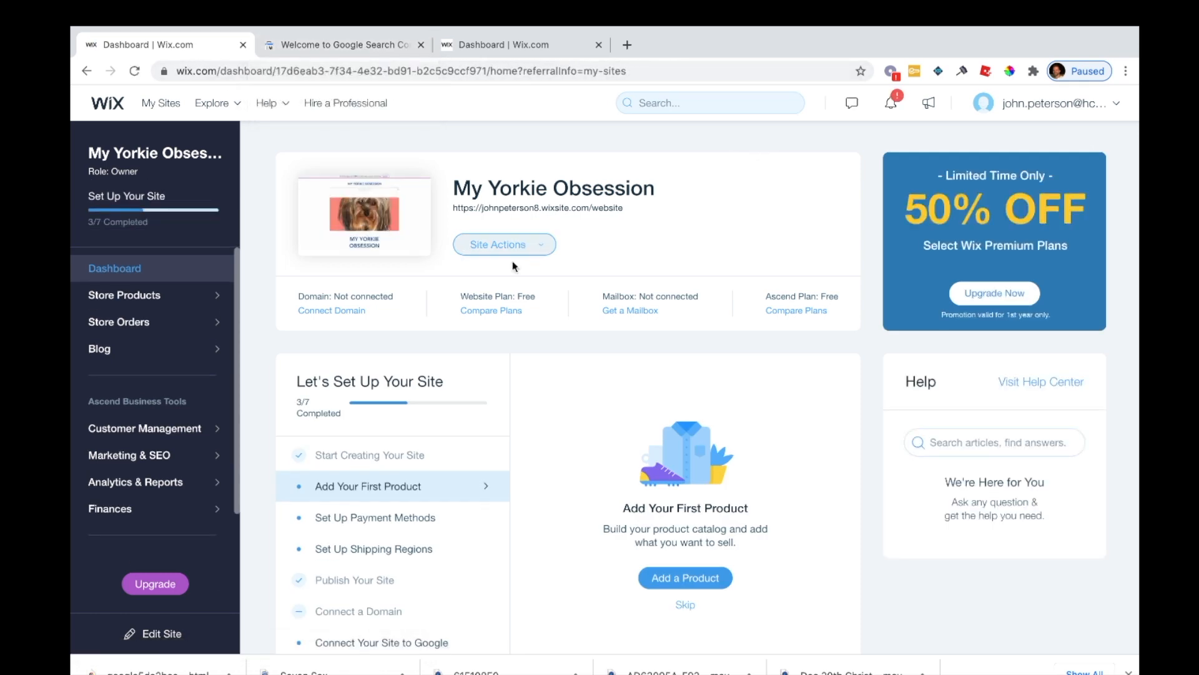
click(504, 245)
click(502, 277)
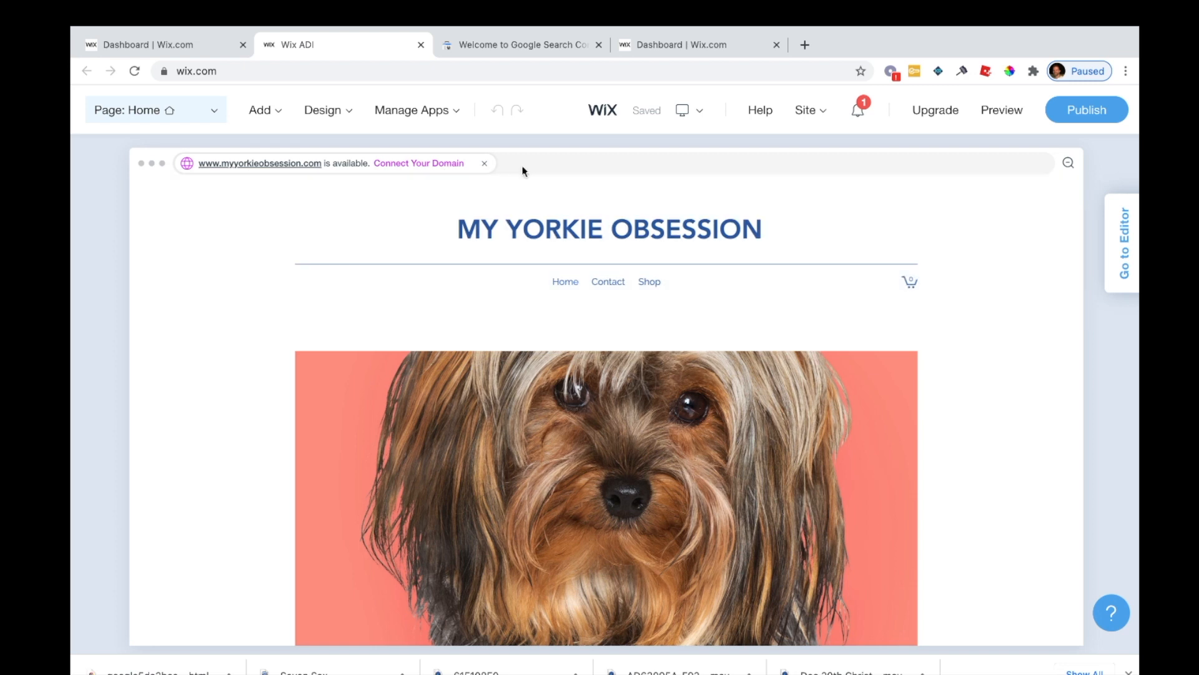
- Dismiss the domain suggestion, publish the My Yorkie Obsession site and close the publishing confirmation
click(484, 166)
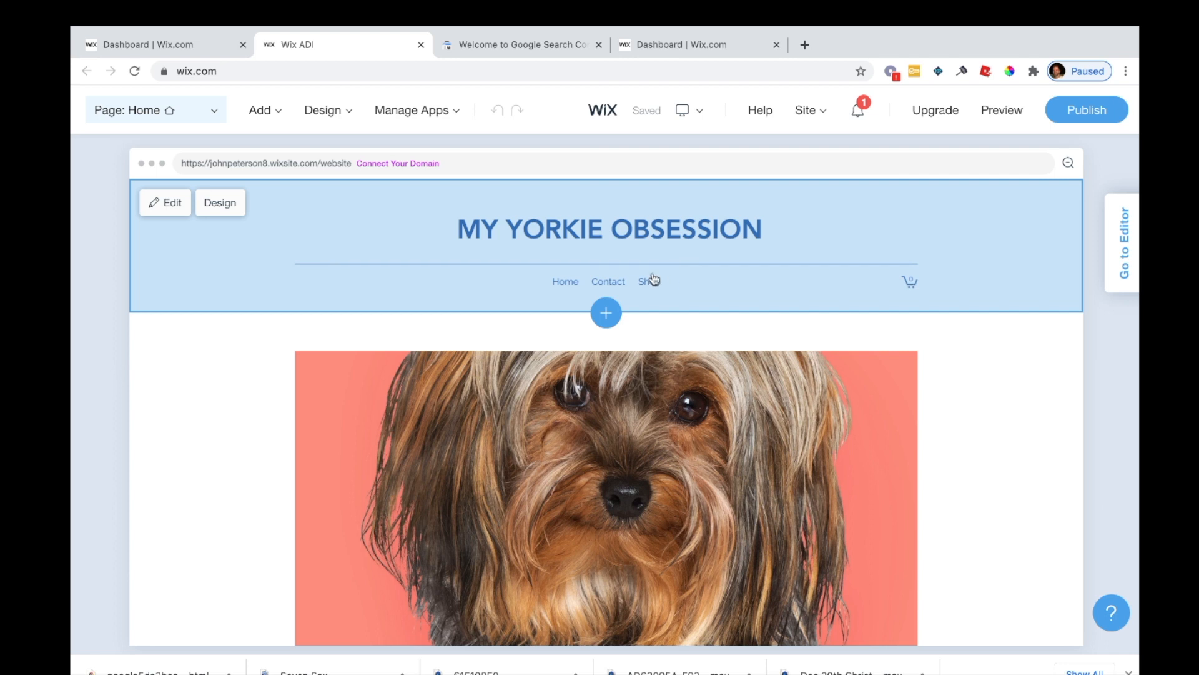
scroll(650, 279, down, 1)
scroll(654, 279, down, 1)
scroll(652, 278, up, 2)
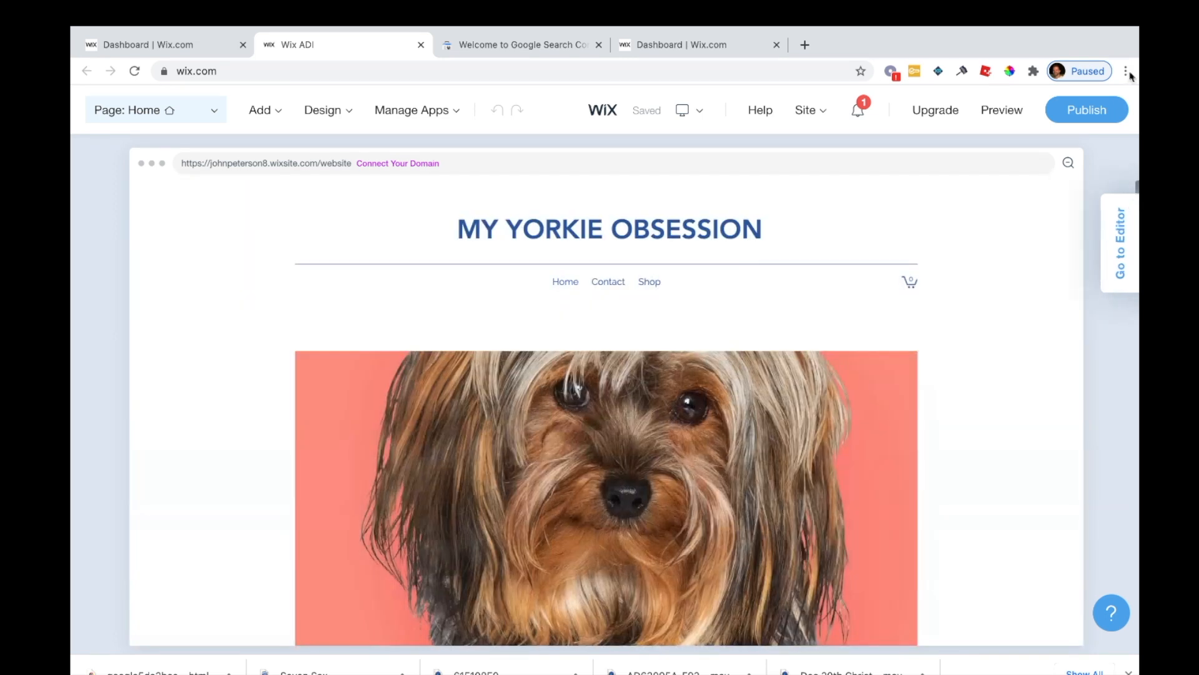
click(1090, 112)
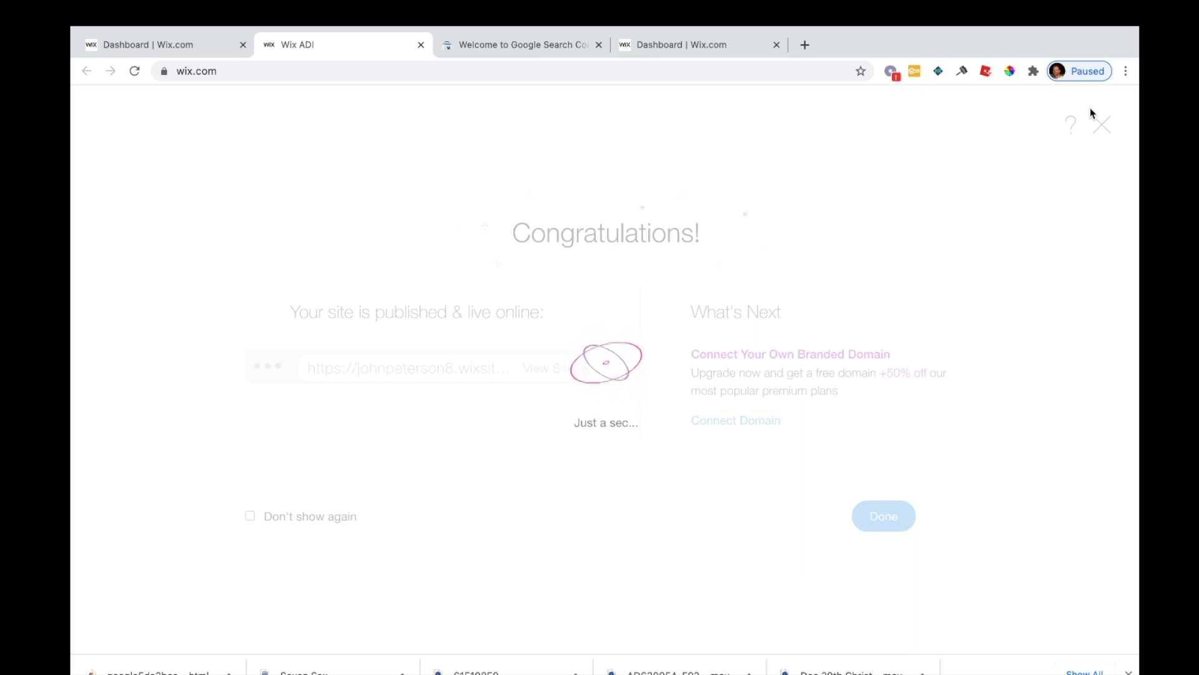
click(1101, 123)
scroll(809, 227, down, 5)
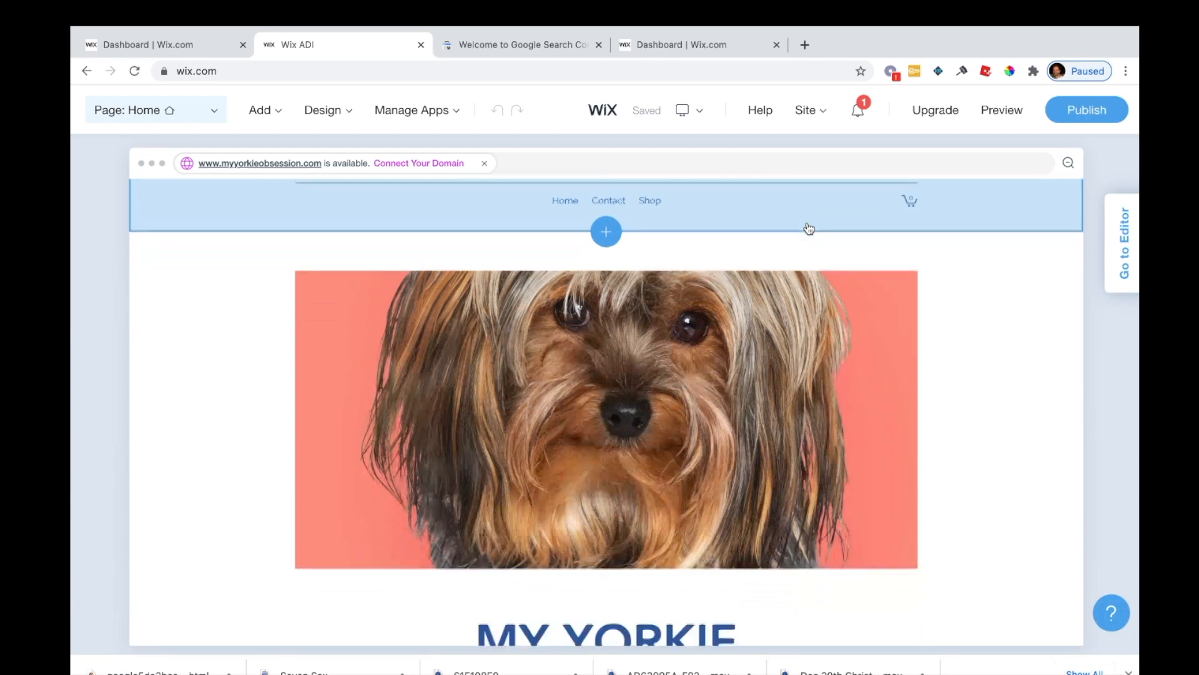
- Switch to Google Search Console, verify site ownership with the HTML tag method and go to the verified property
scroll(808, 228, down, 8)
scroll(809, 228, up, 15)
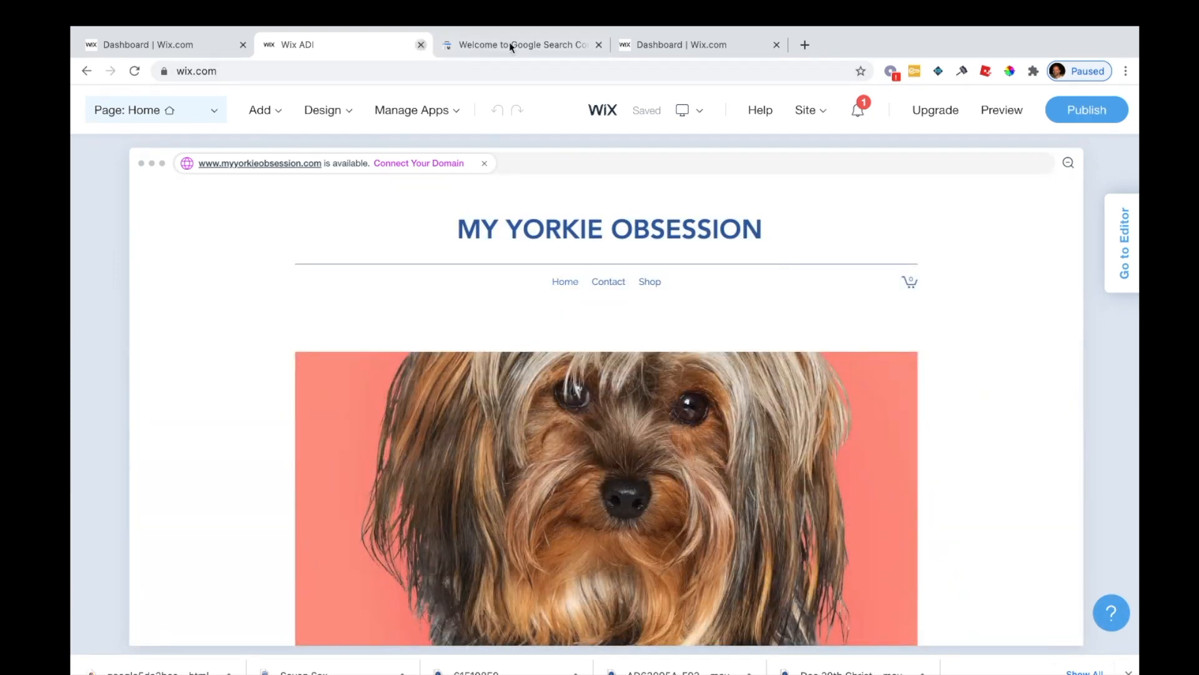
click(527, 46)
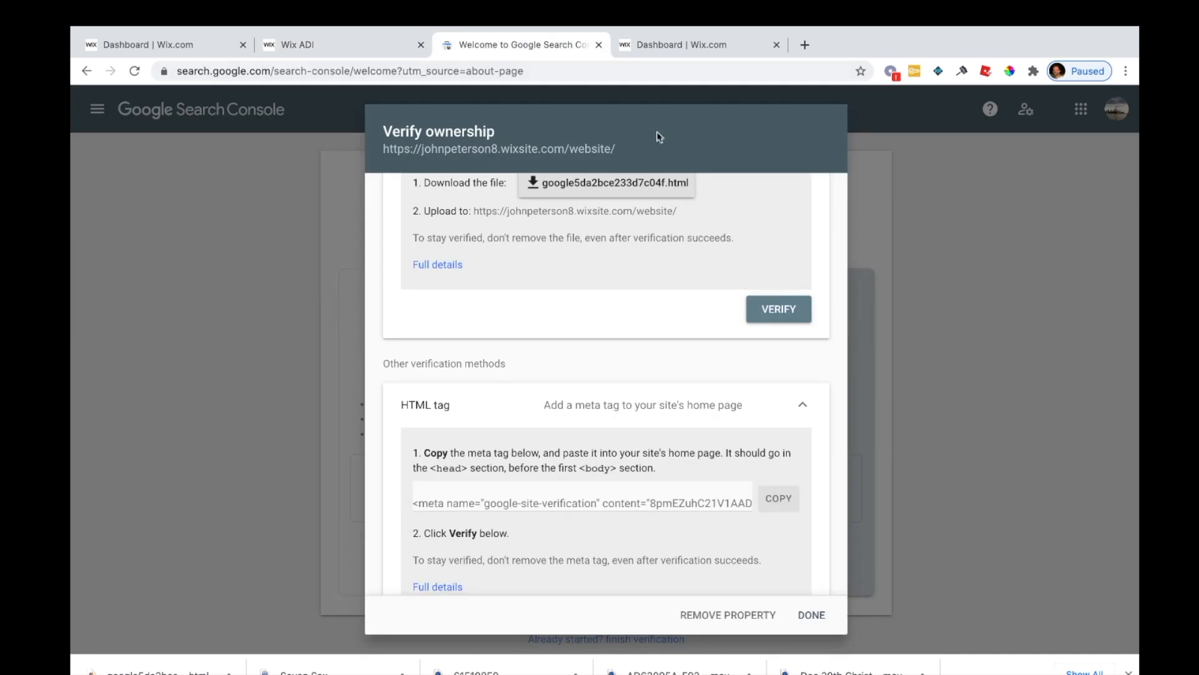
scroll(803, 355, down, 3)
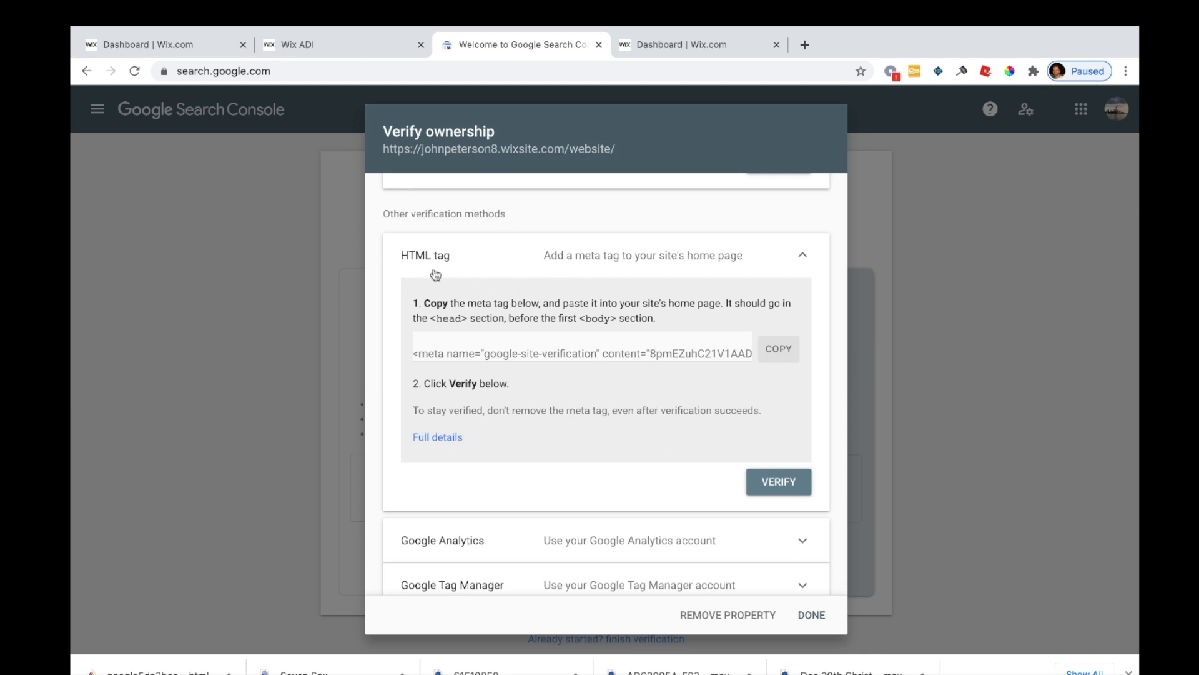
click(788, 485)
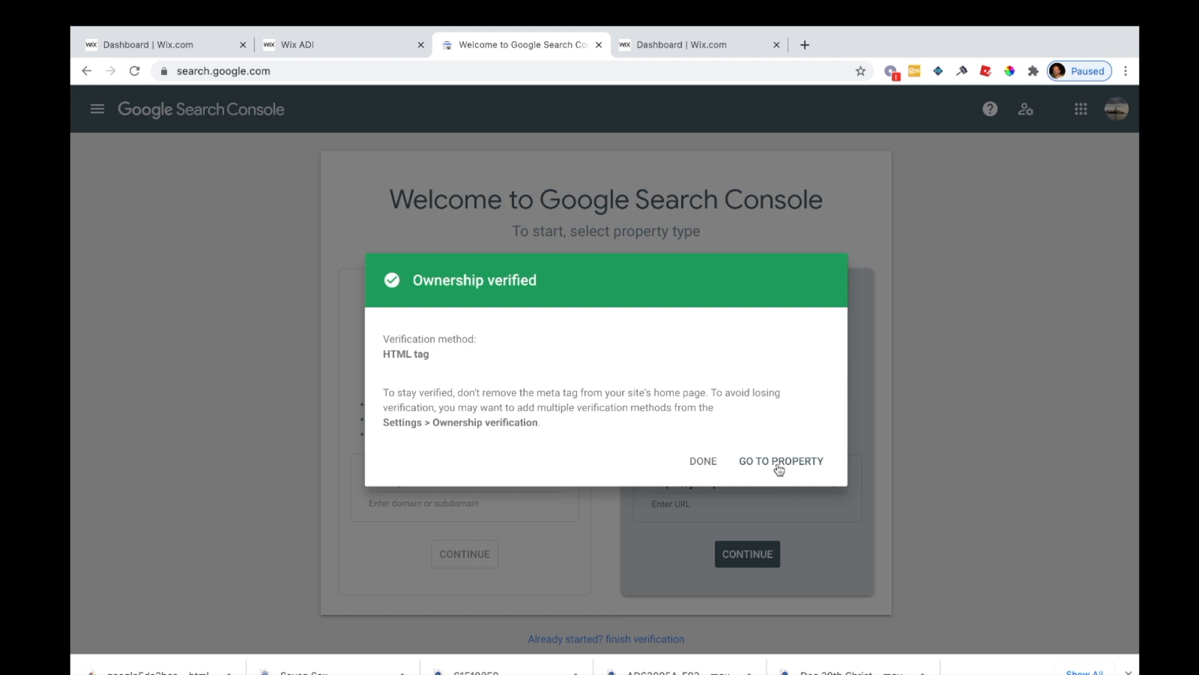
click(779, 464)
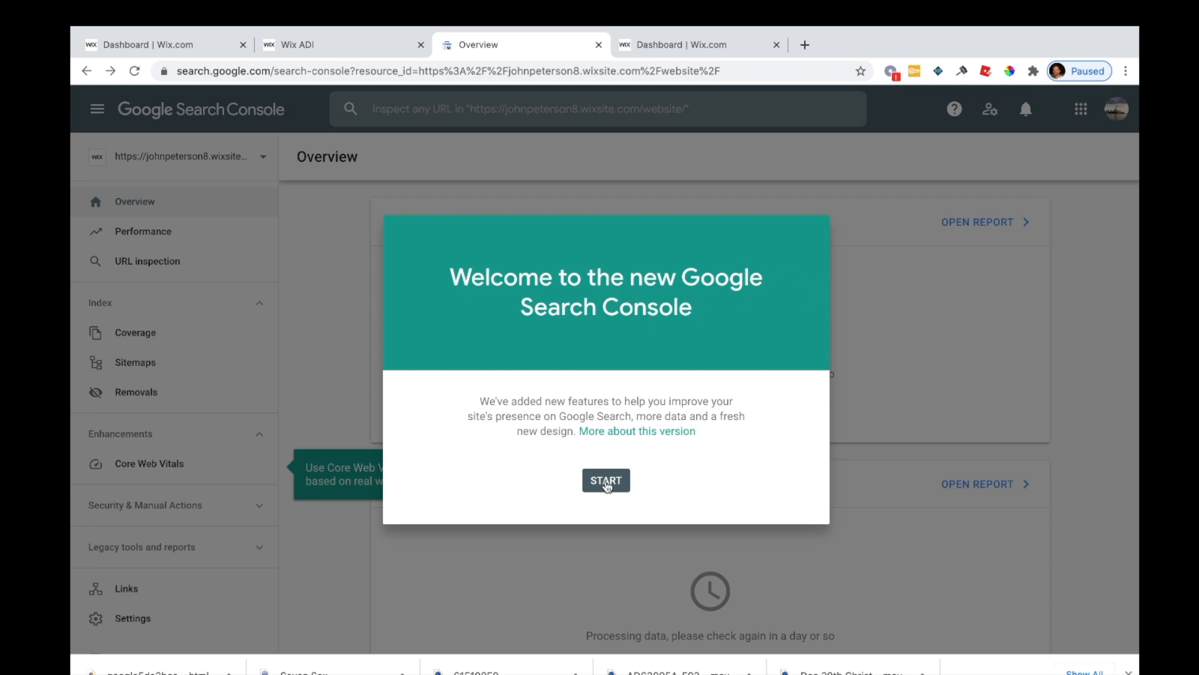
- Dismiss the Search Console welcome message, Core Web Vitals tip and Overview tip, and look over the property's Overview page
click(606, 485)
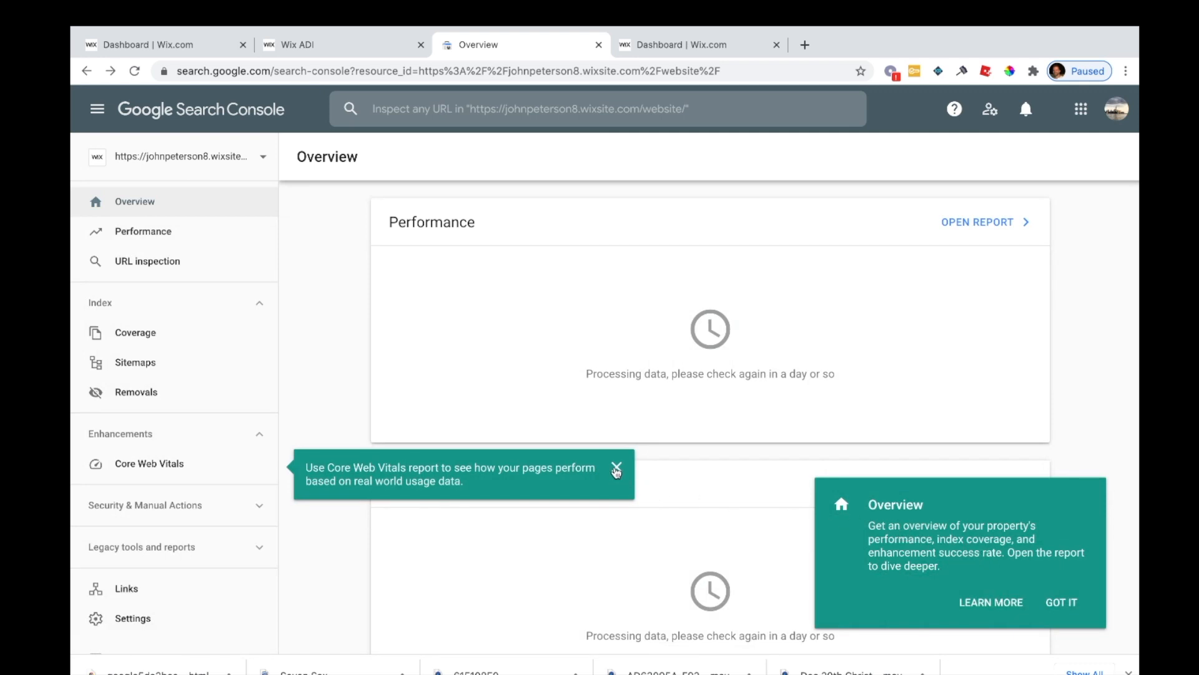
click(617, 469)
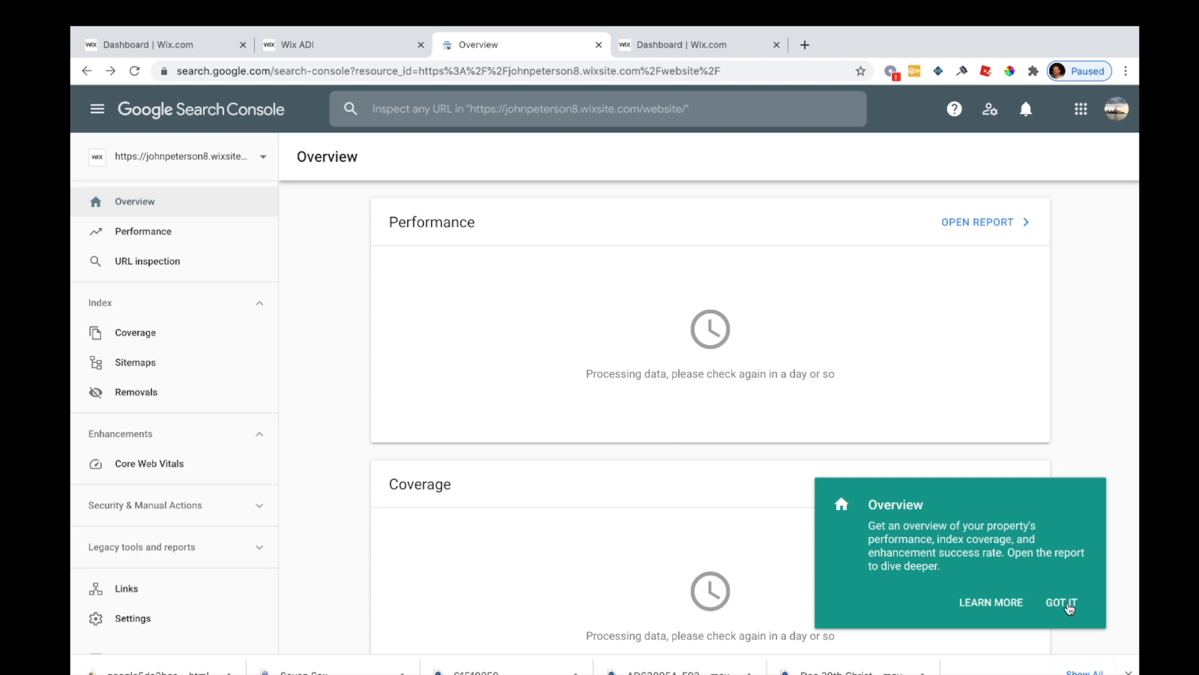
click(1068, 606)
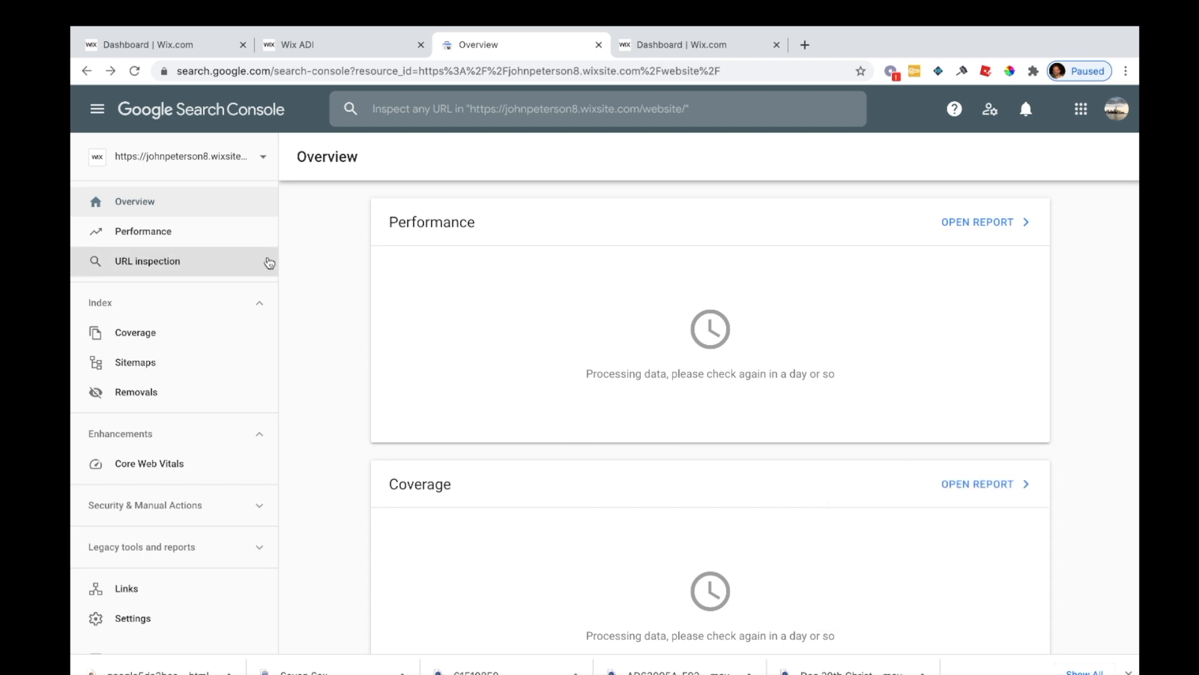
scroll(617, 301, down, 1)
scroll(621, 311, up, 1)
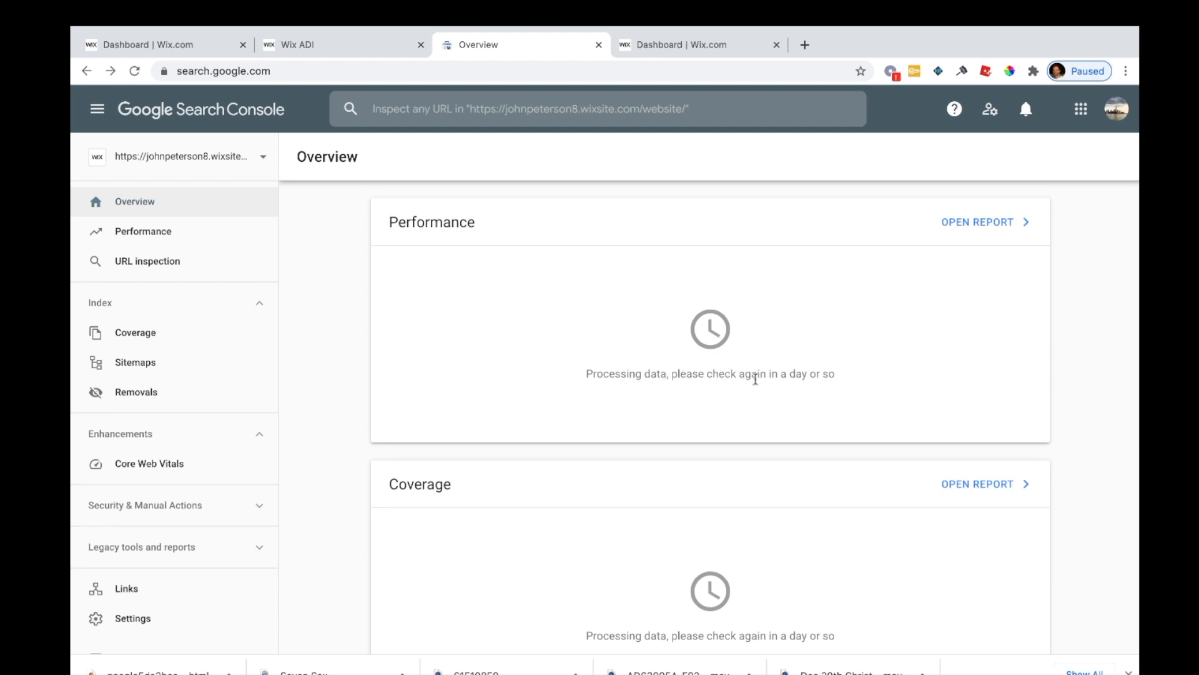
scroll(819, 384, down, 1)
scroll(820, 385, down, 3)
scroll(819, 384, up, 4)
- Open the property's Sitemaps page and submit sitemap.xml as a new sitemap
click(141, 369)
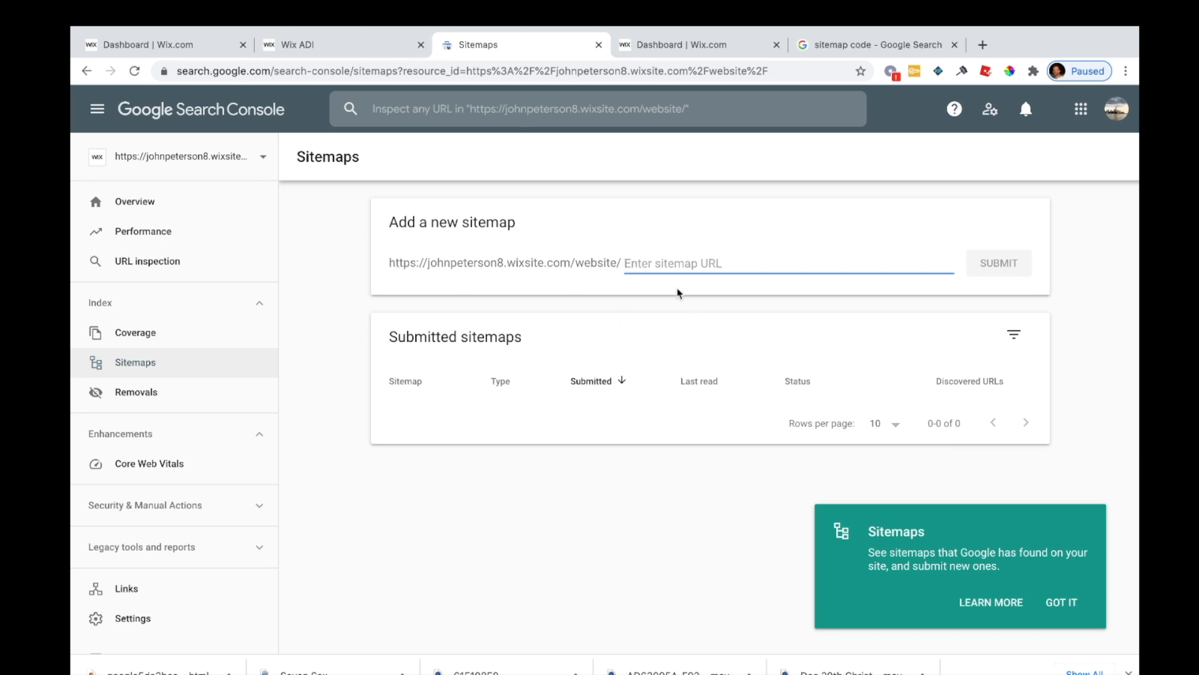
text(sitemap.)
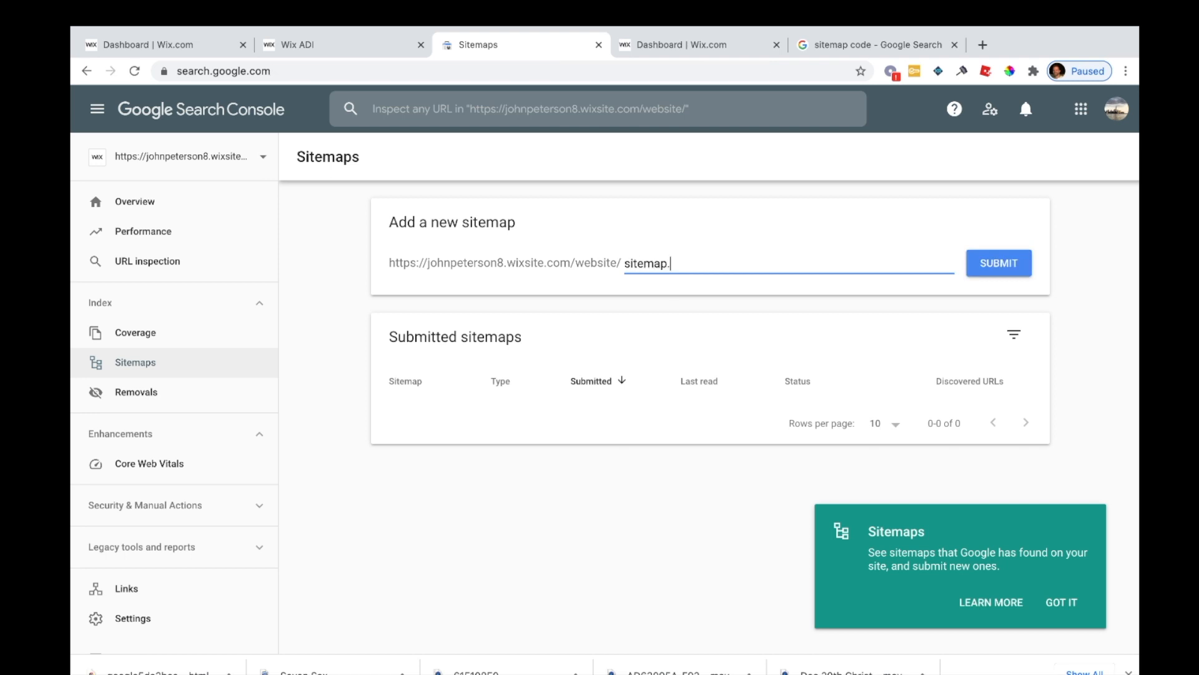
text(xml)
click(1000, 271)
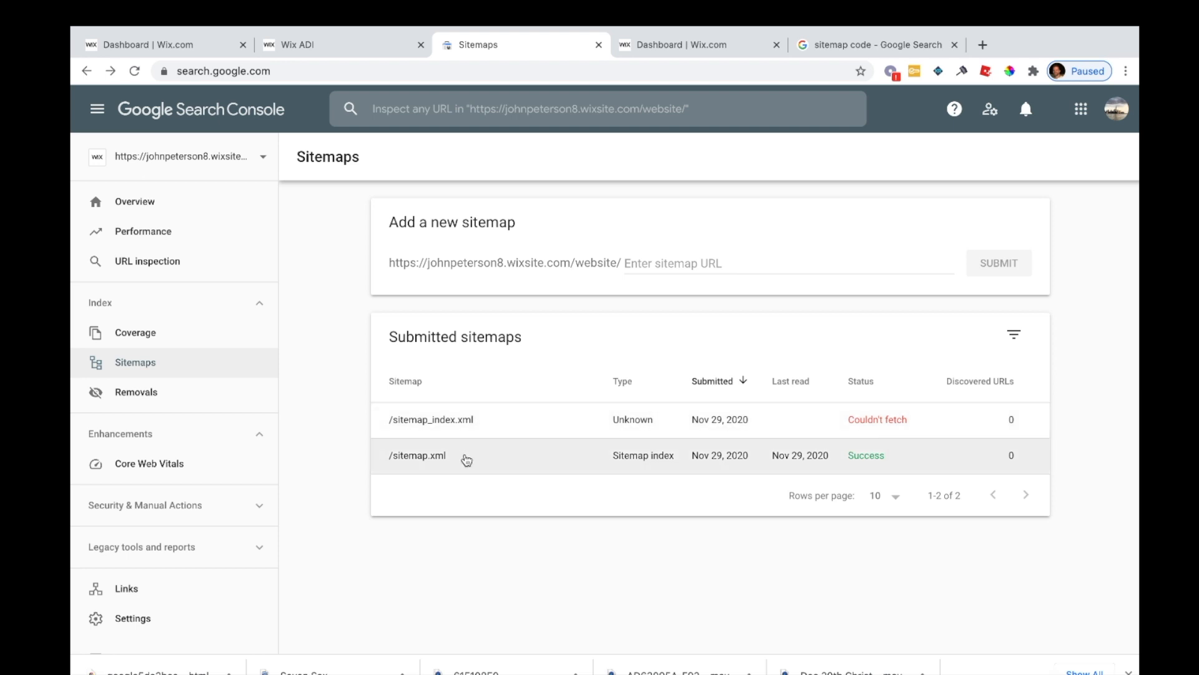
click(678, 256)
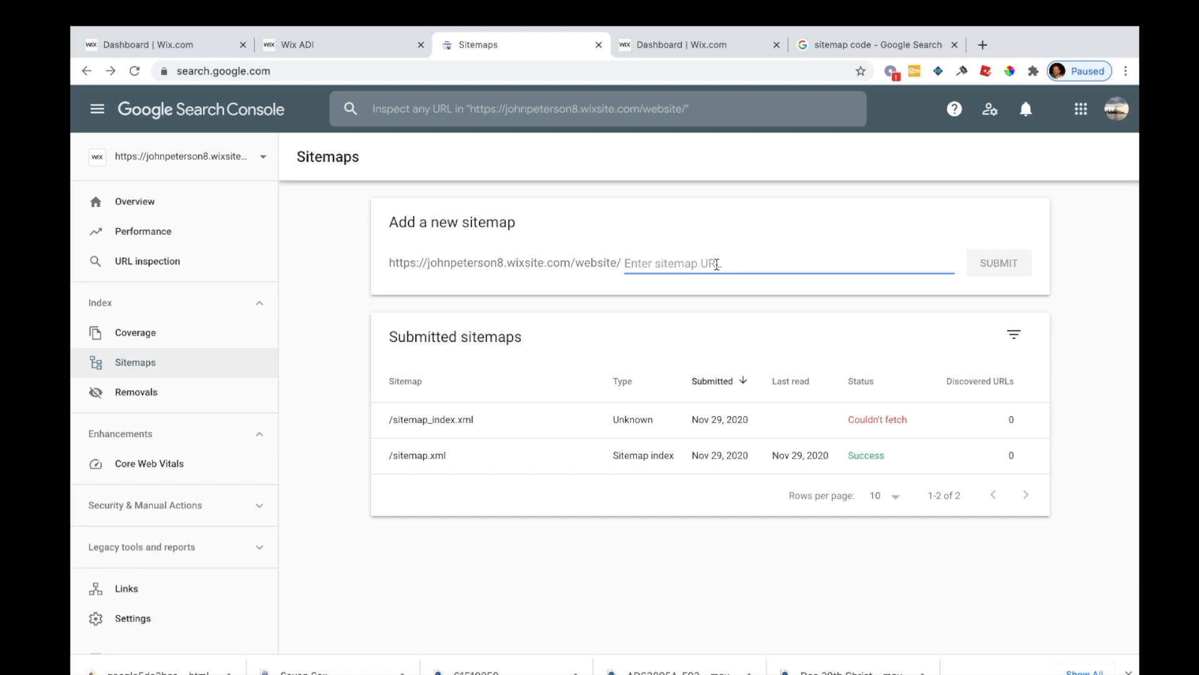